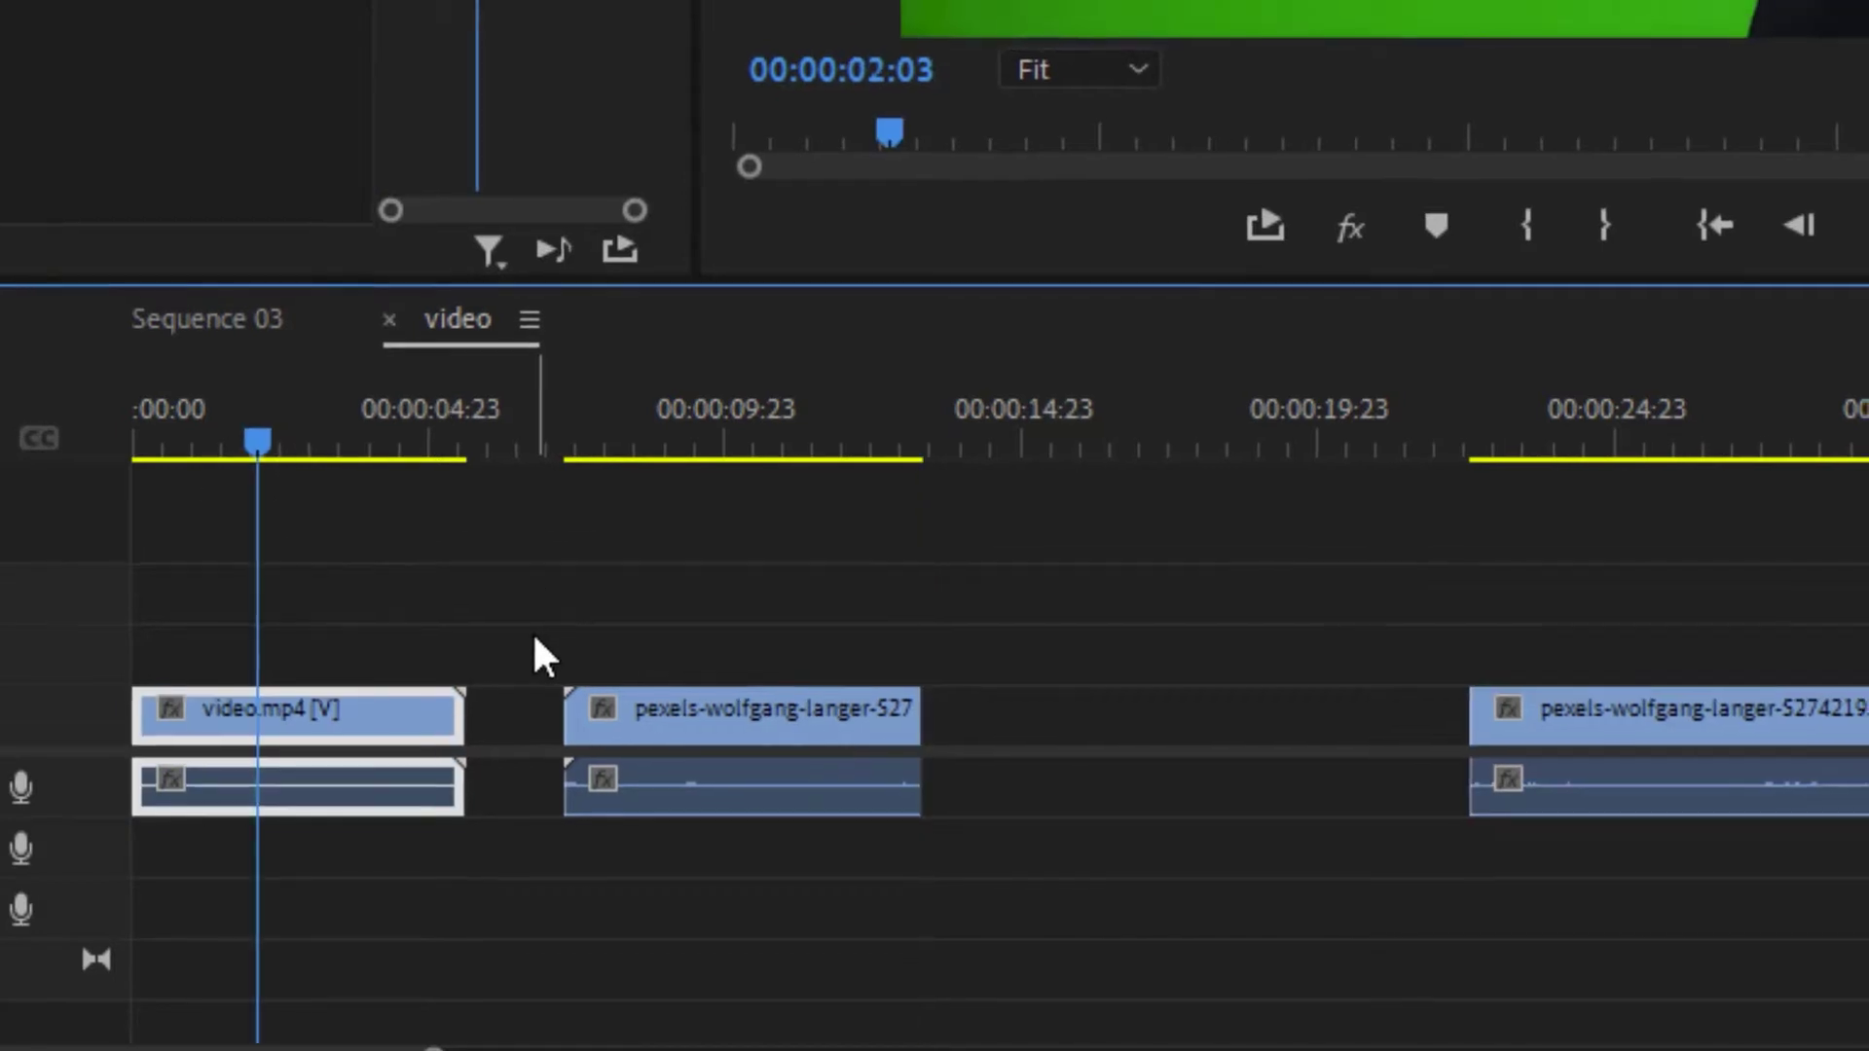
Split the video.mp4 clip at 00:00:02:03 and arrange its two parts so they alternate with the two pexels clips without gaps.
key(ctrl+k)
drag(321, 714, 768, 712)
drag(477, 839, 643, 839)
drag(993, 845, 776, 845)
drag(121, 849, 871, 837)
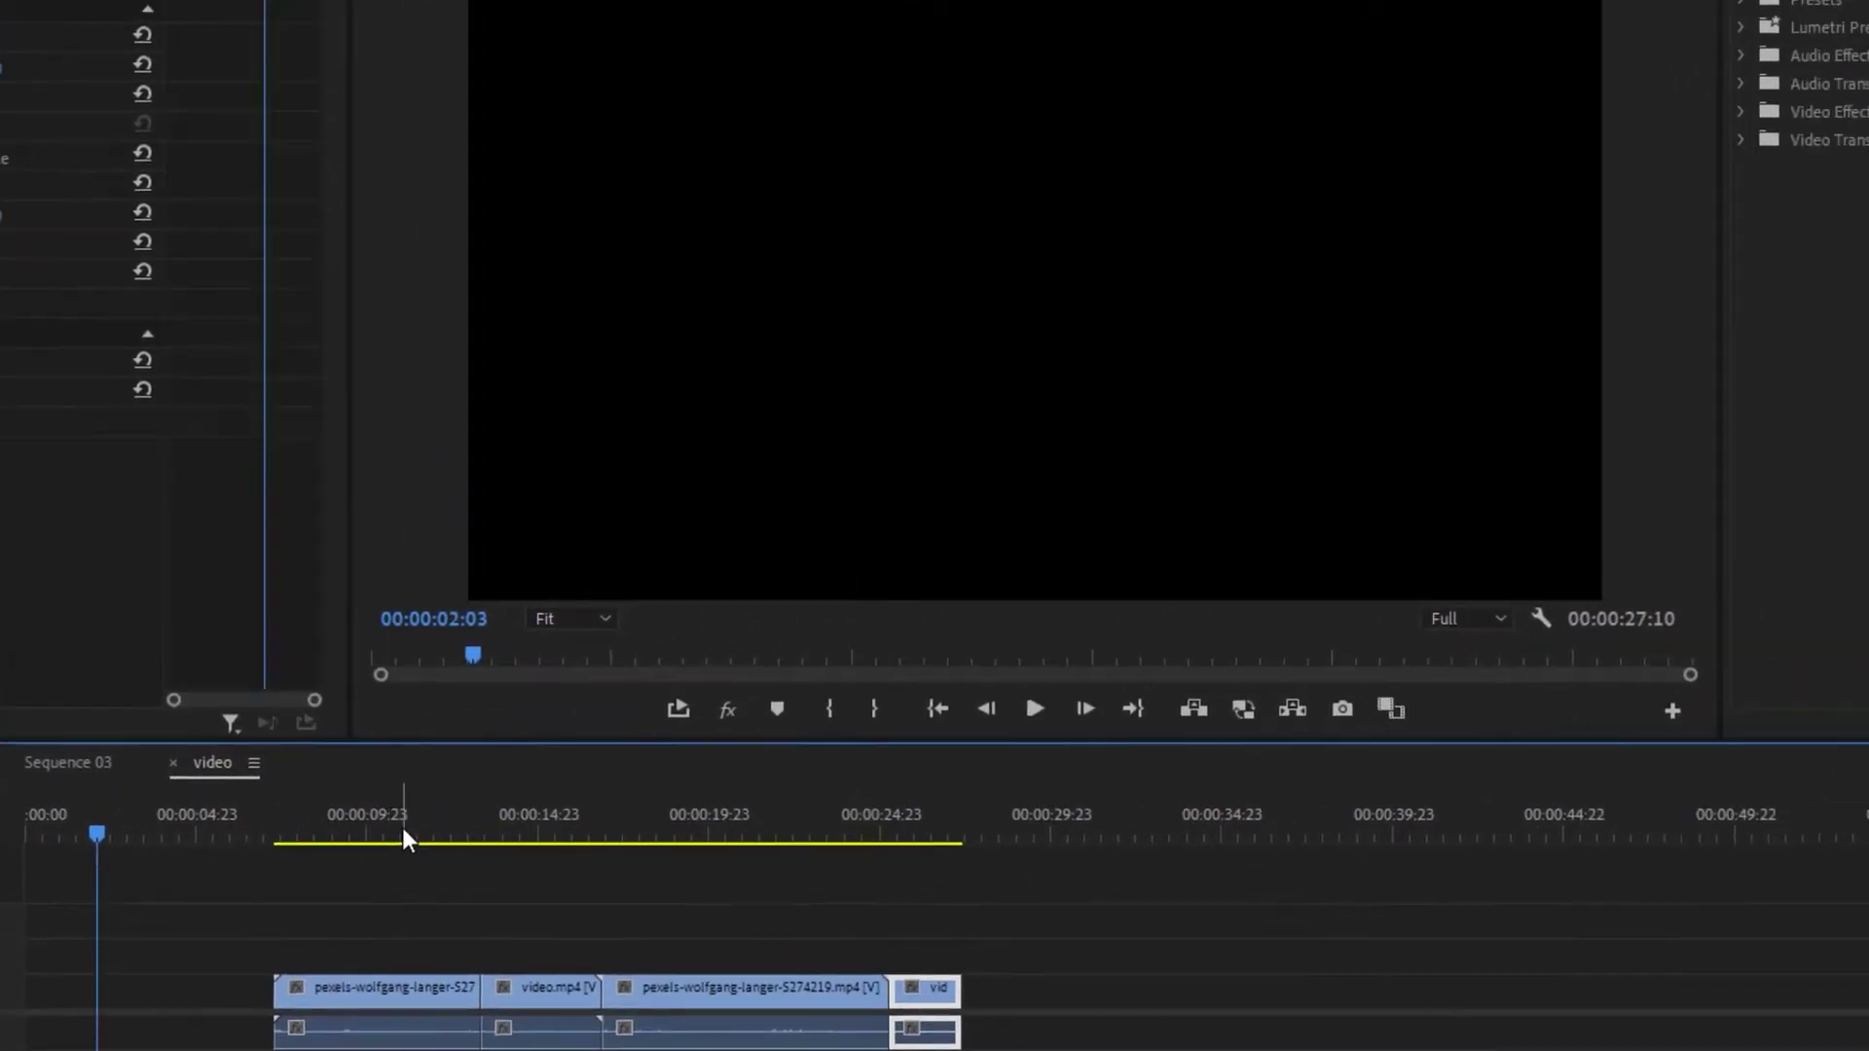
drag(466, 718, 541, 719)
drag(475, 841, 415, 900)
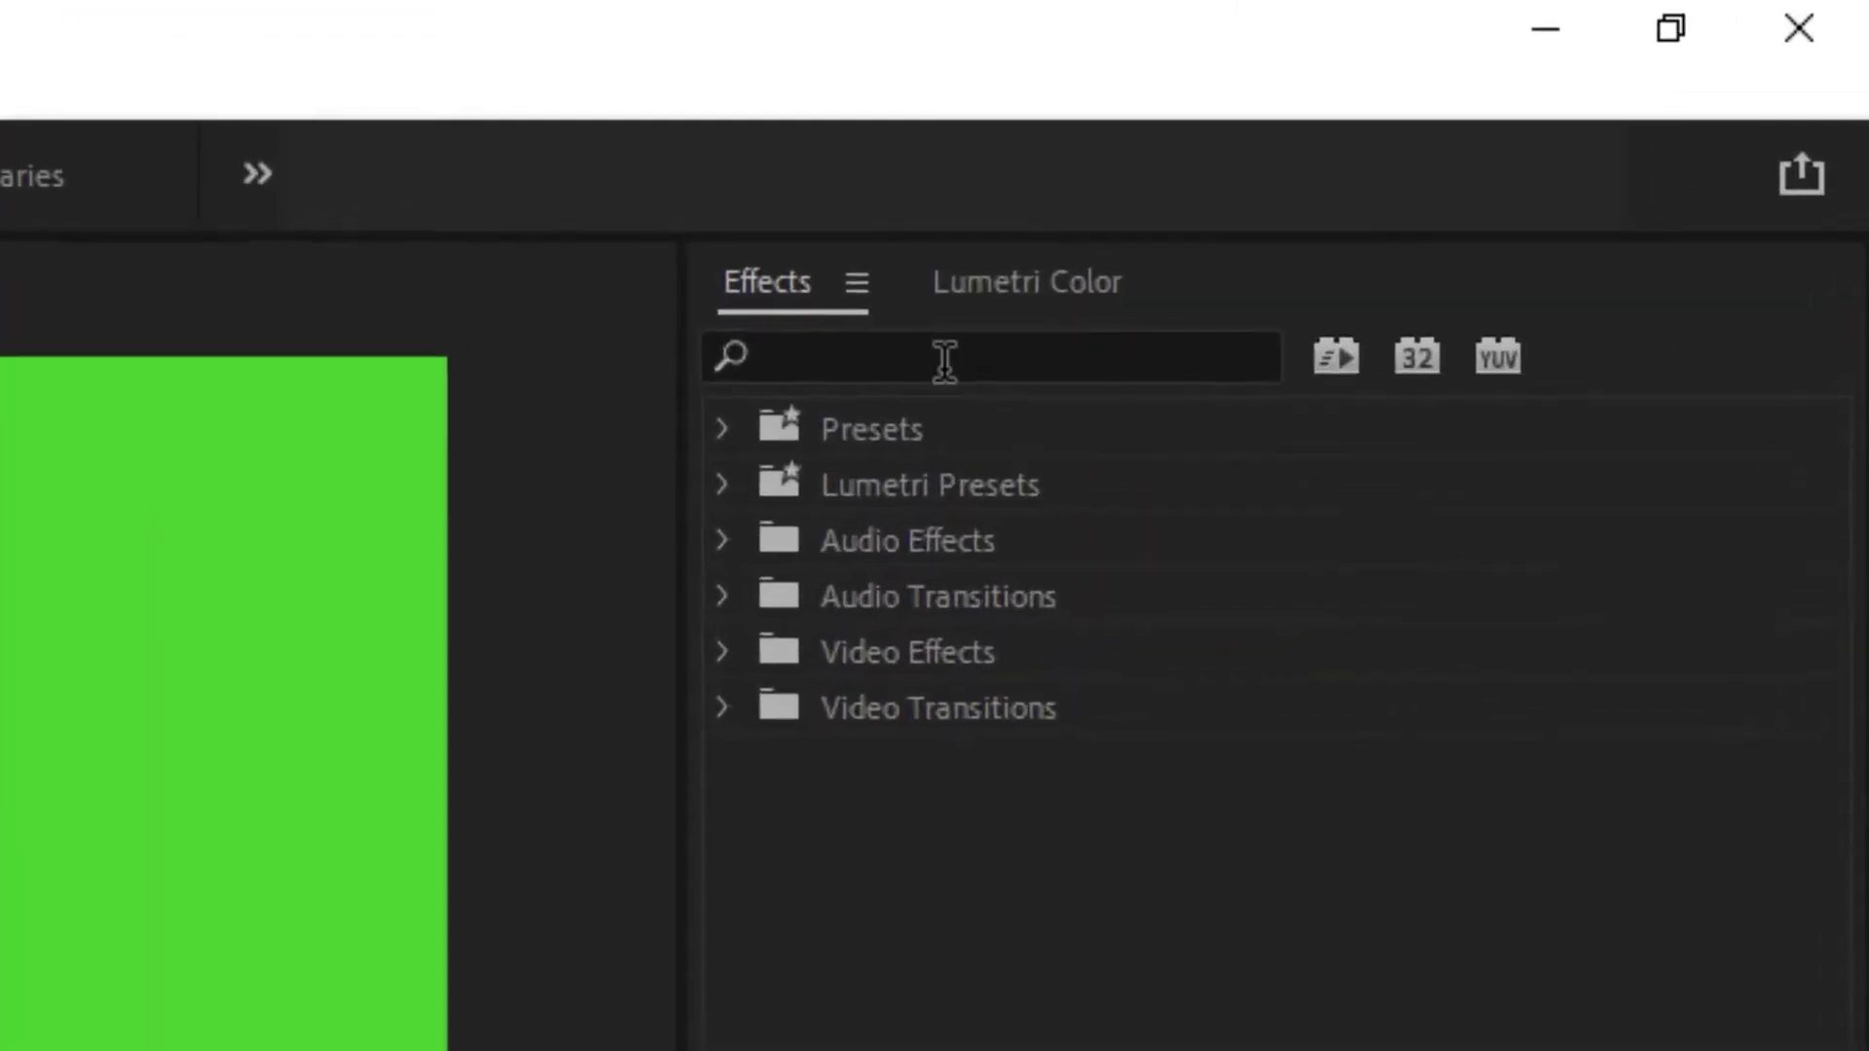
Find the Ultra Key effect, apply it to the first pexels clip and sample the green background as the key color.
click(1547, 125)
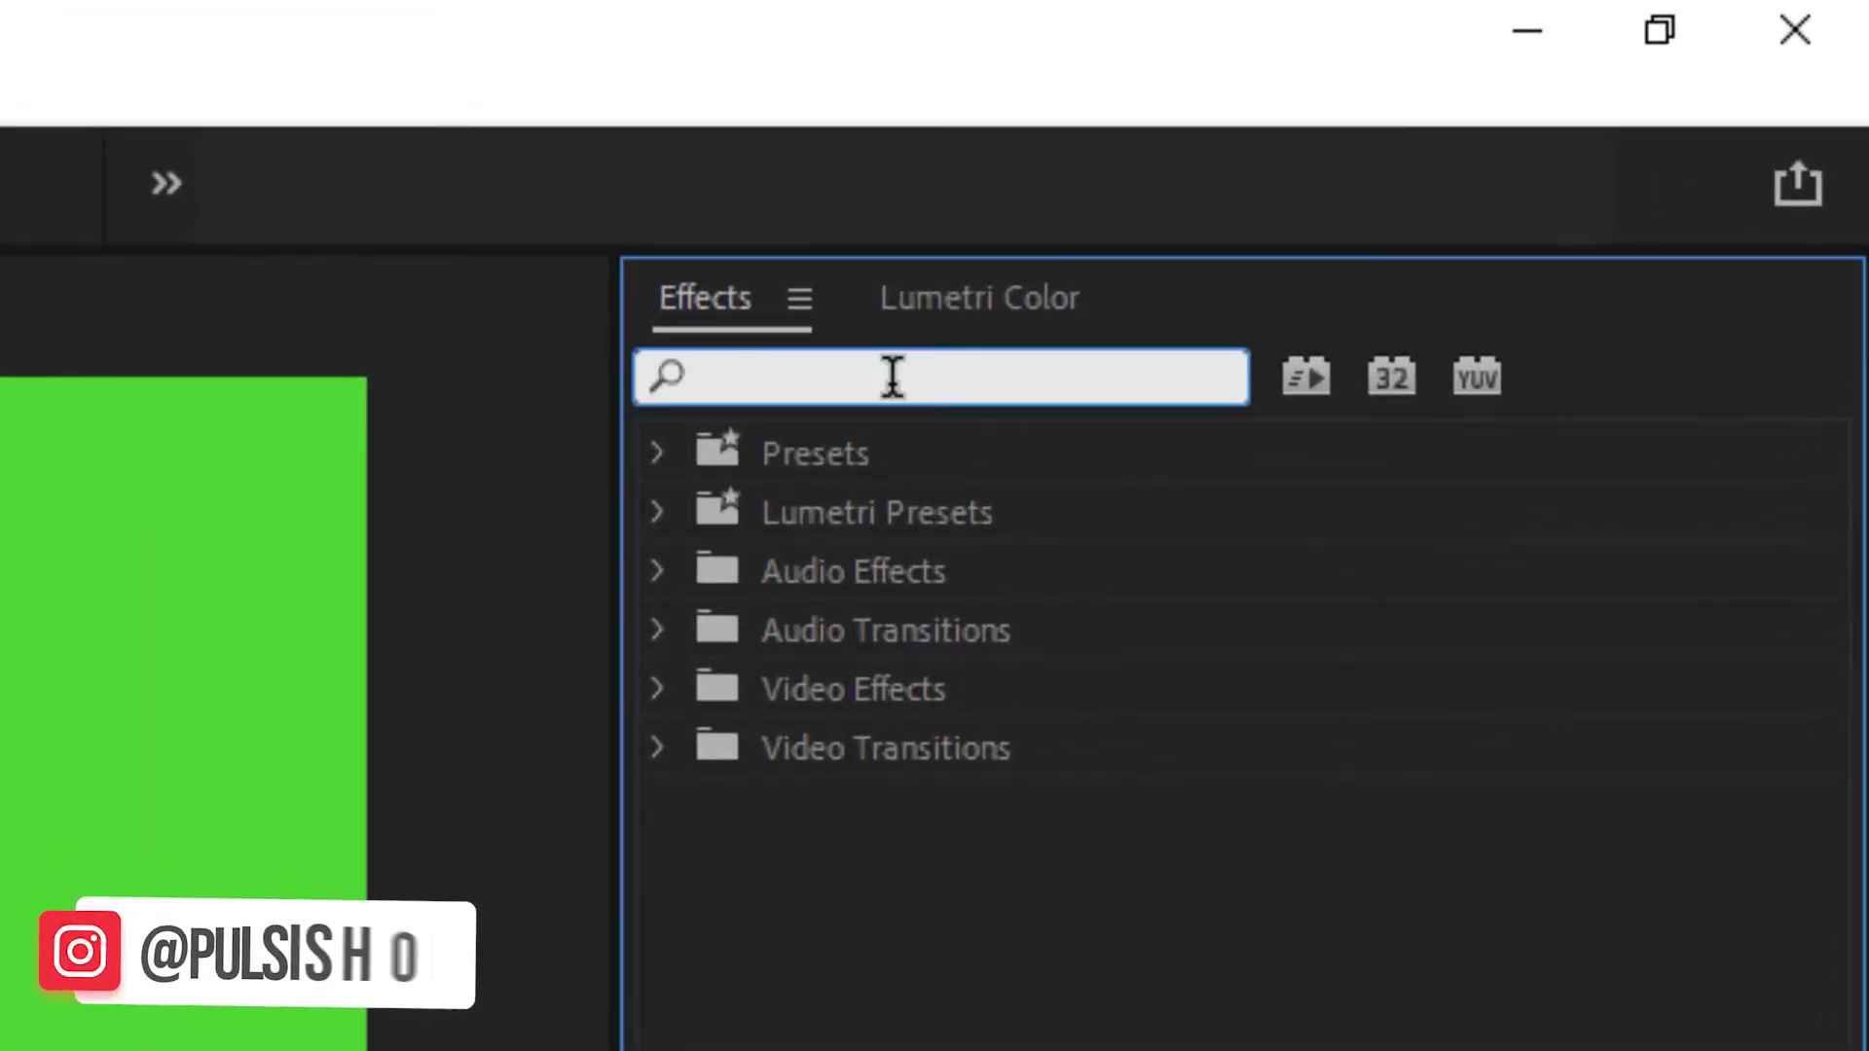
text(ul)
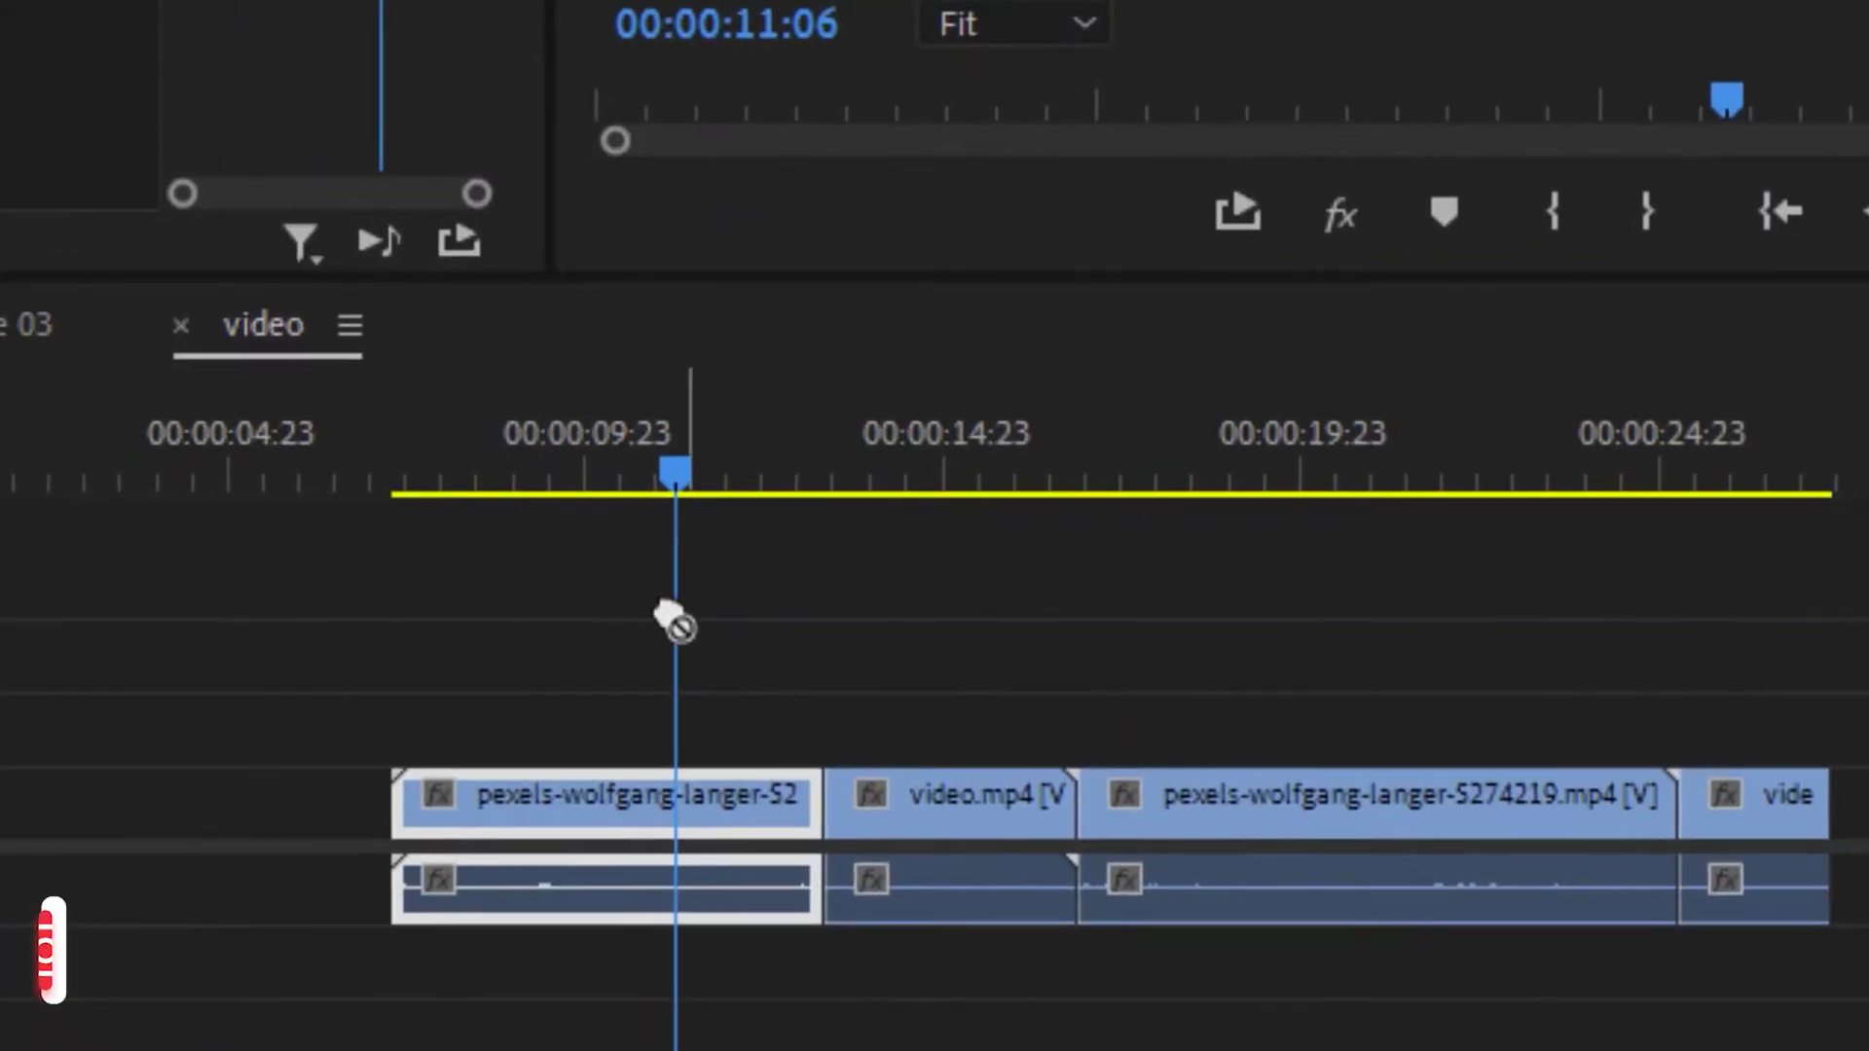
drag(667, 617, 584, 826)
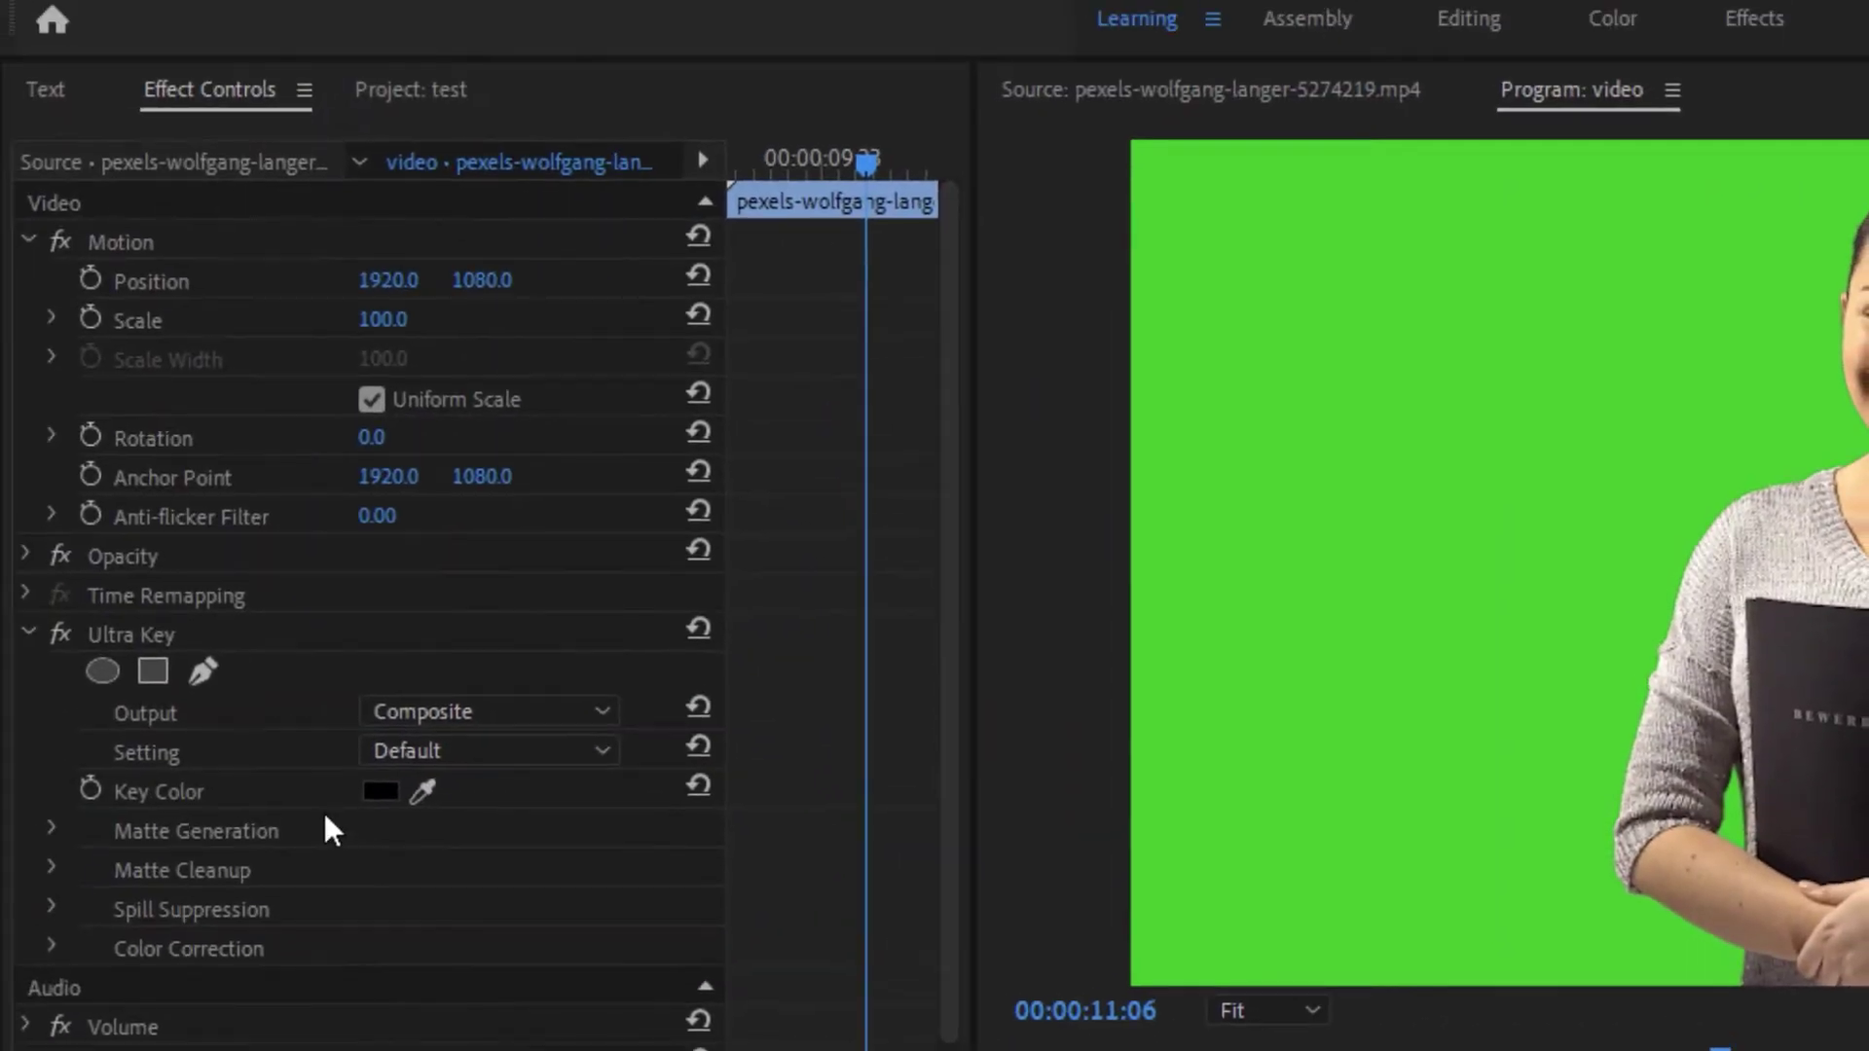
click(422, 791)
click(1498, 455)
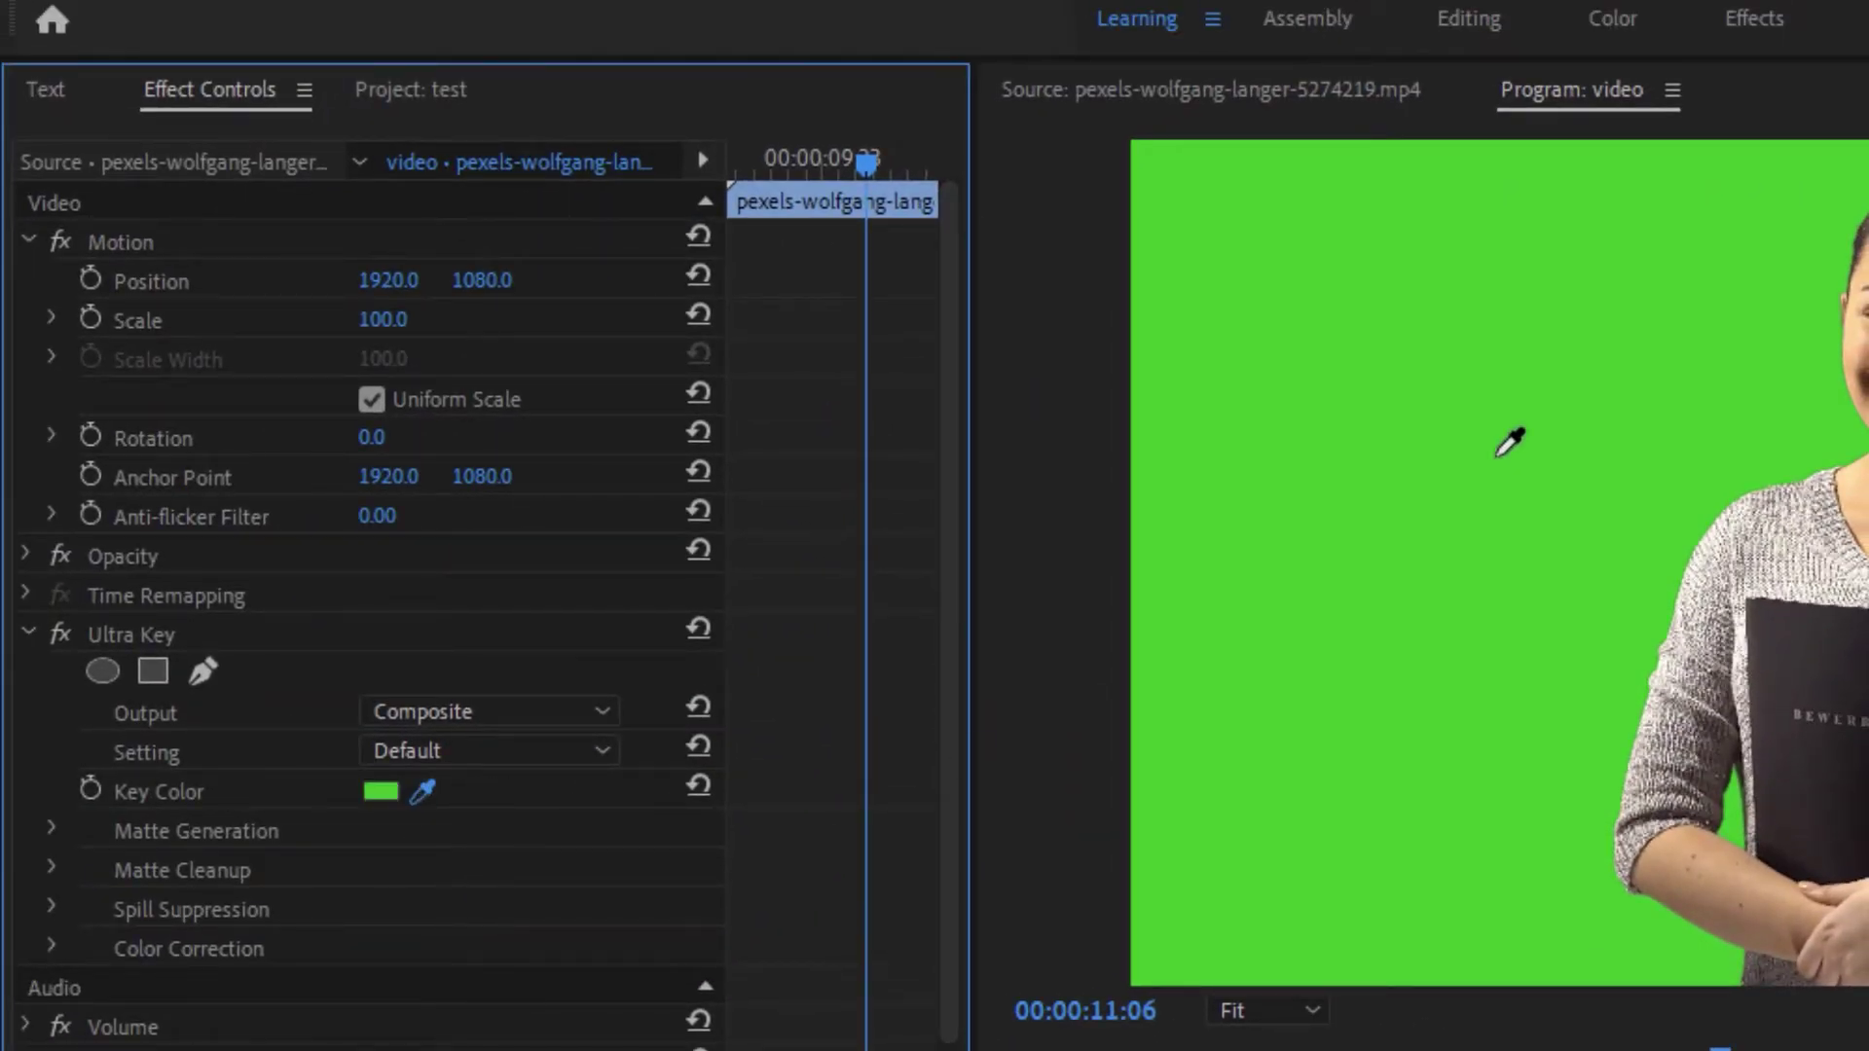
click(1497, 455)
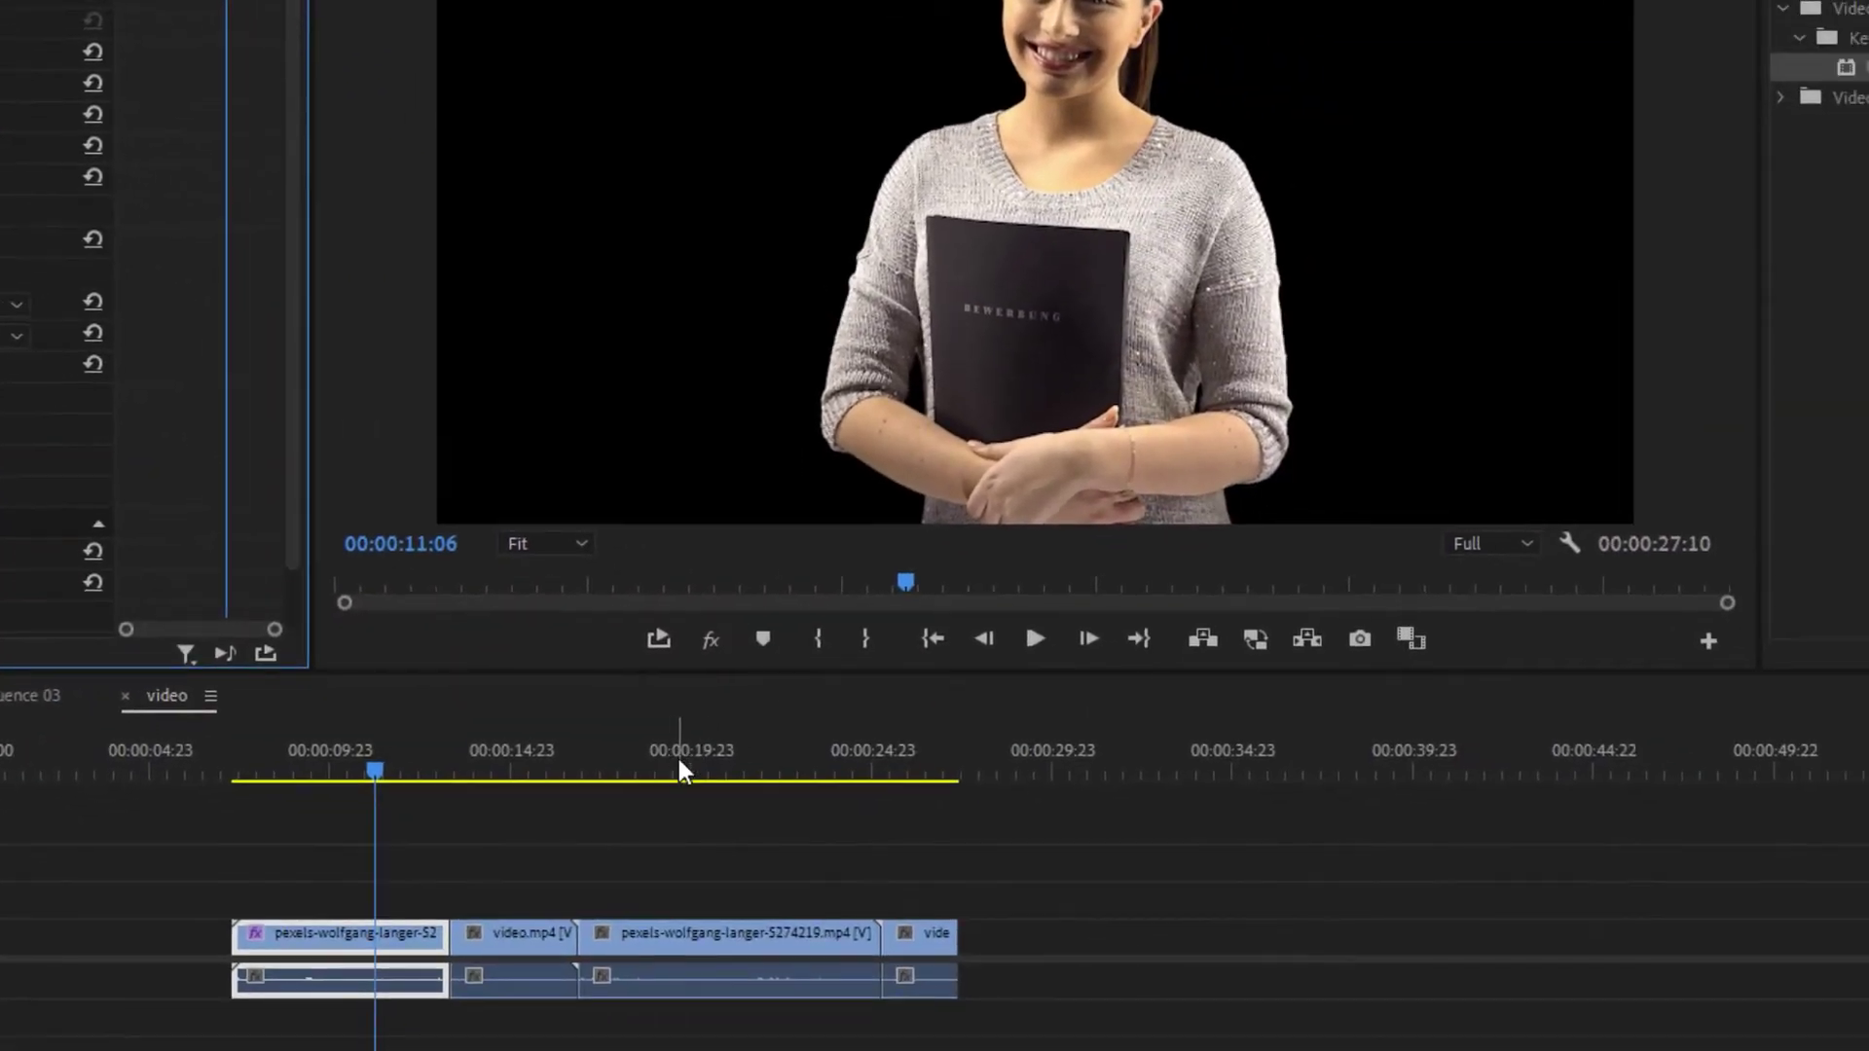
Compare the first pexels clip with the second pexels clip to see which of them is keyed.
click(695, 764)
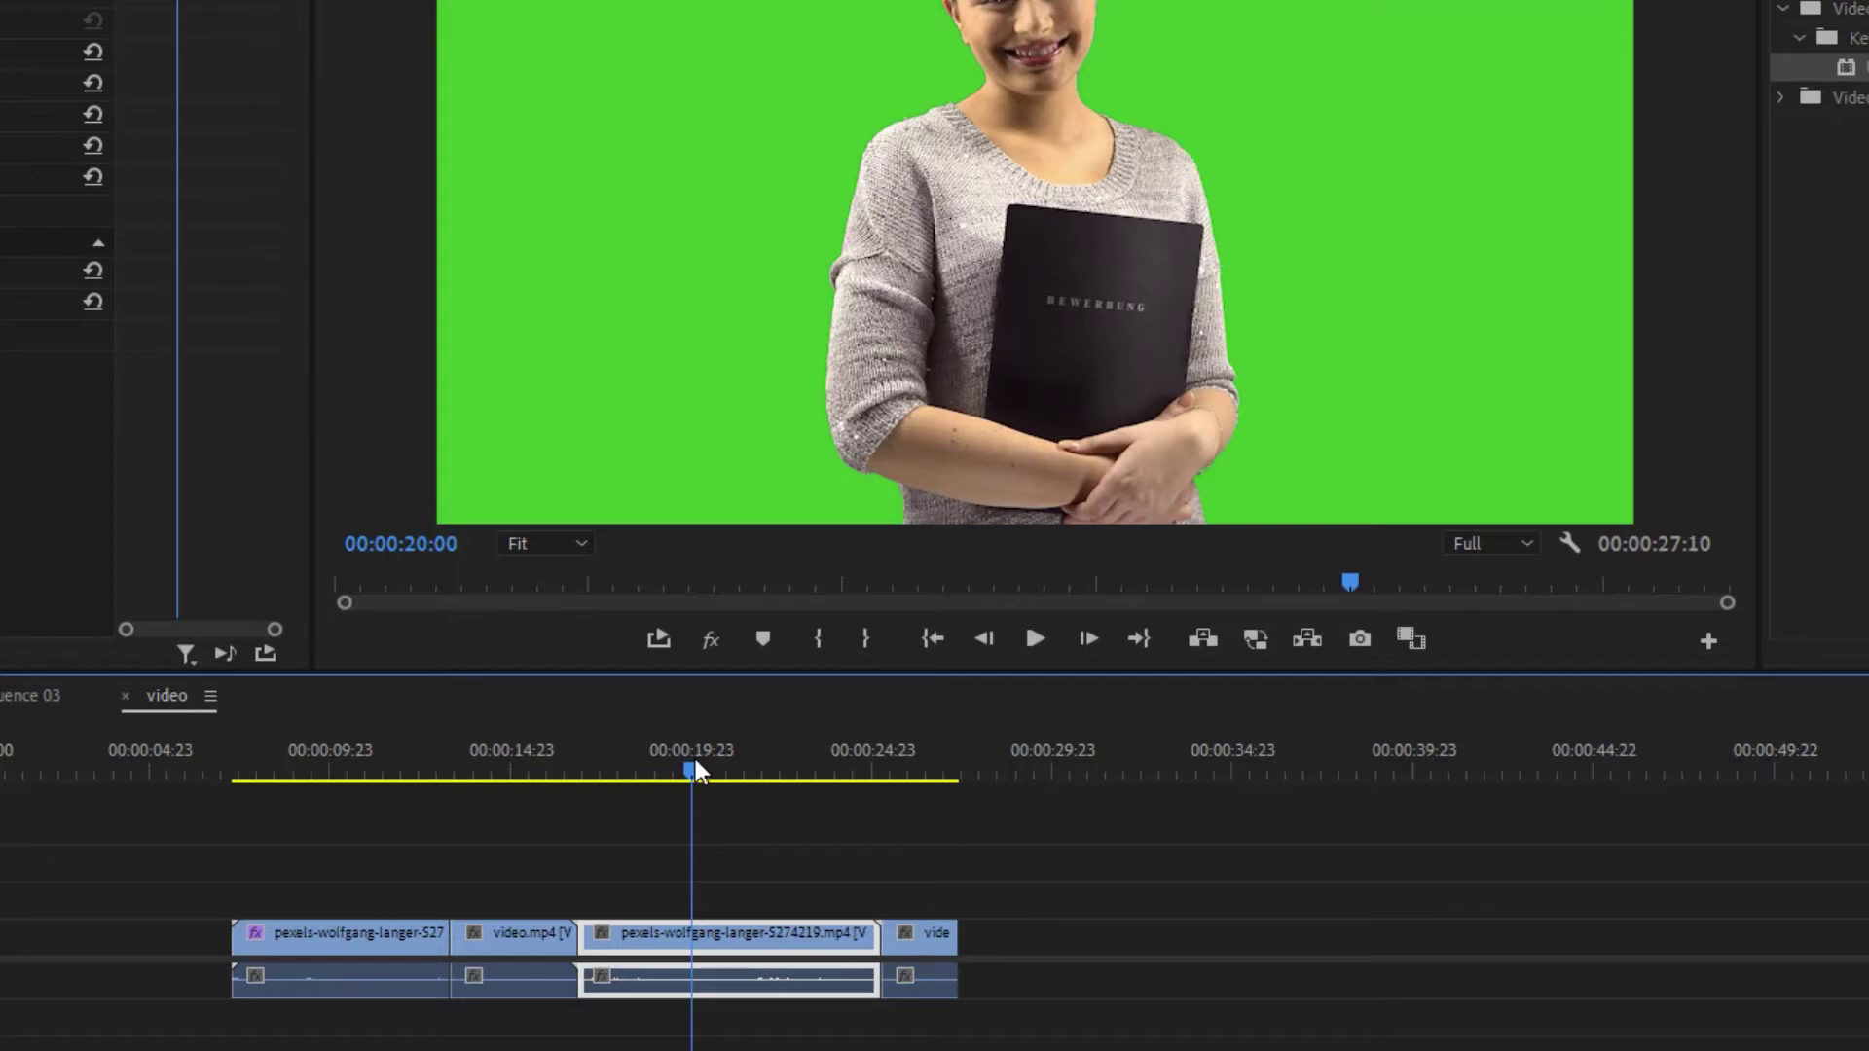
click(366, 764)
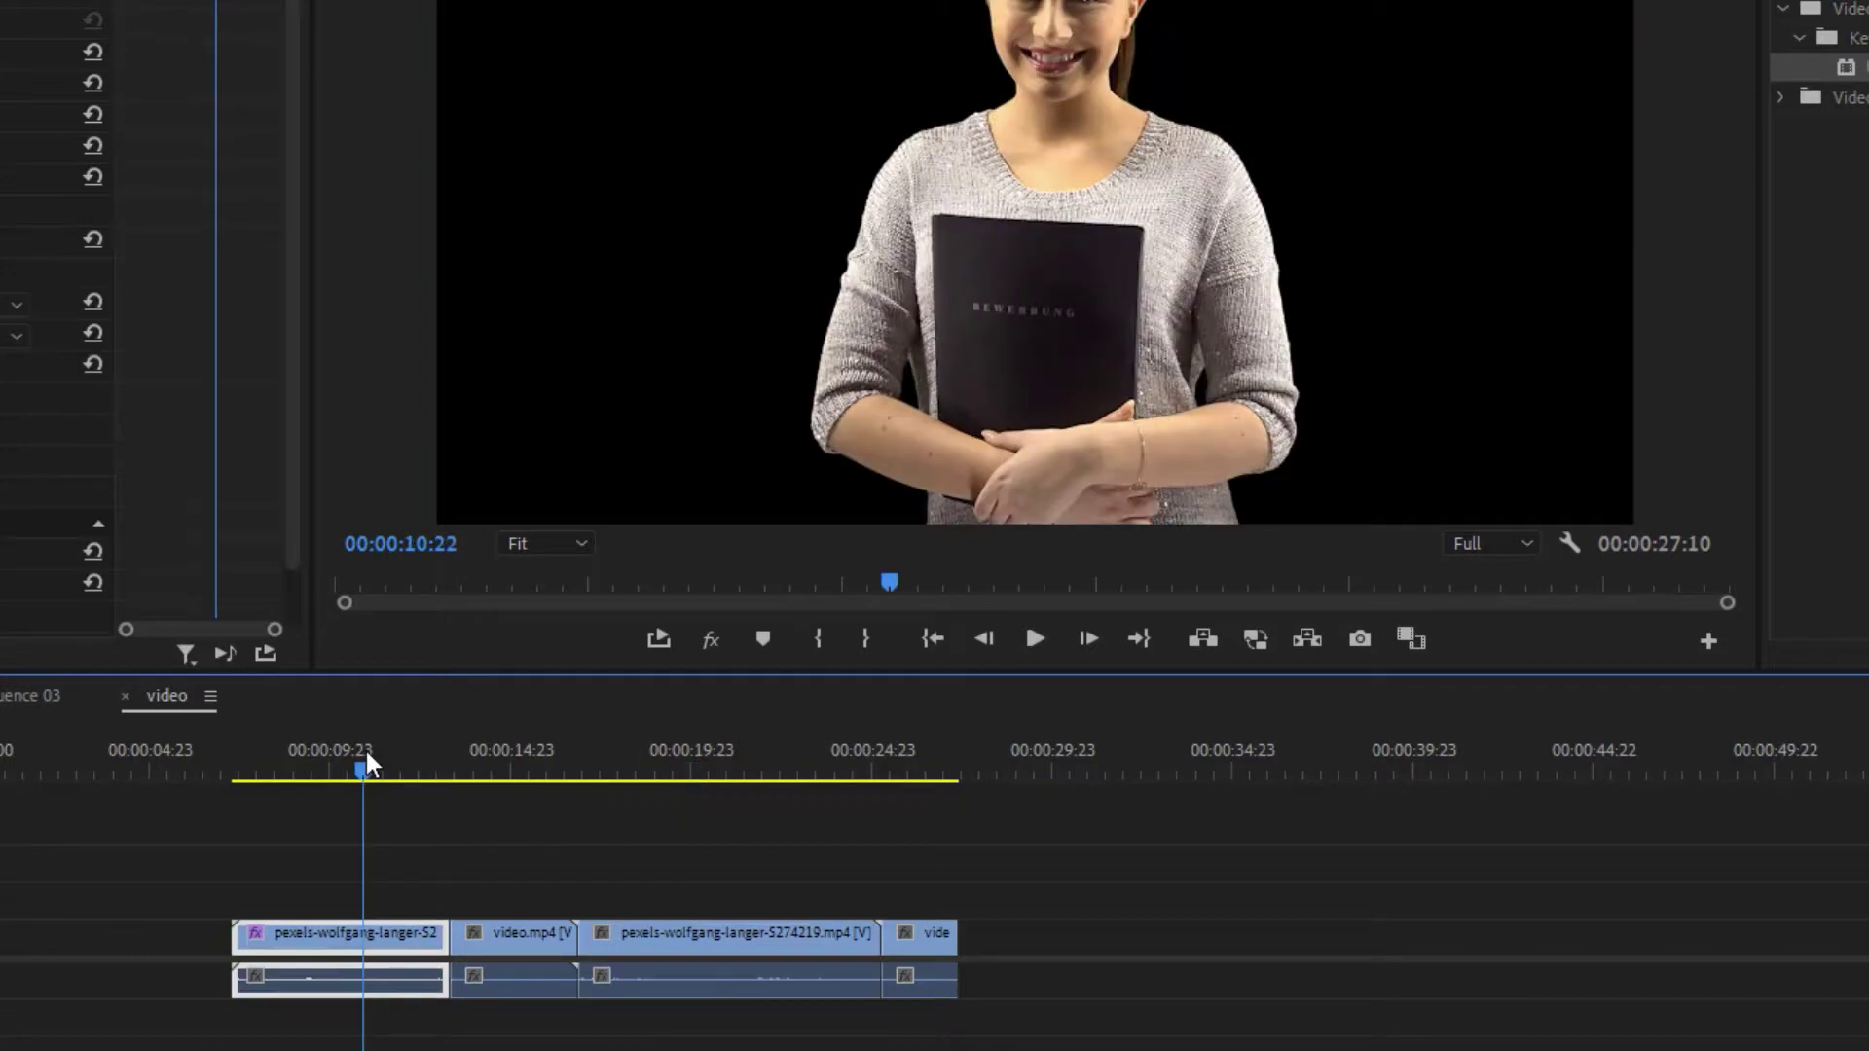
click(725, 769)
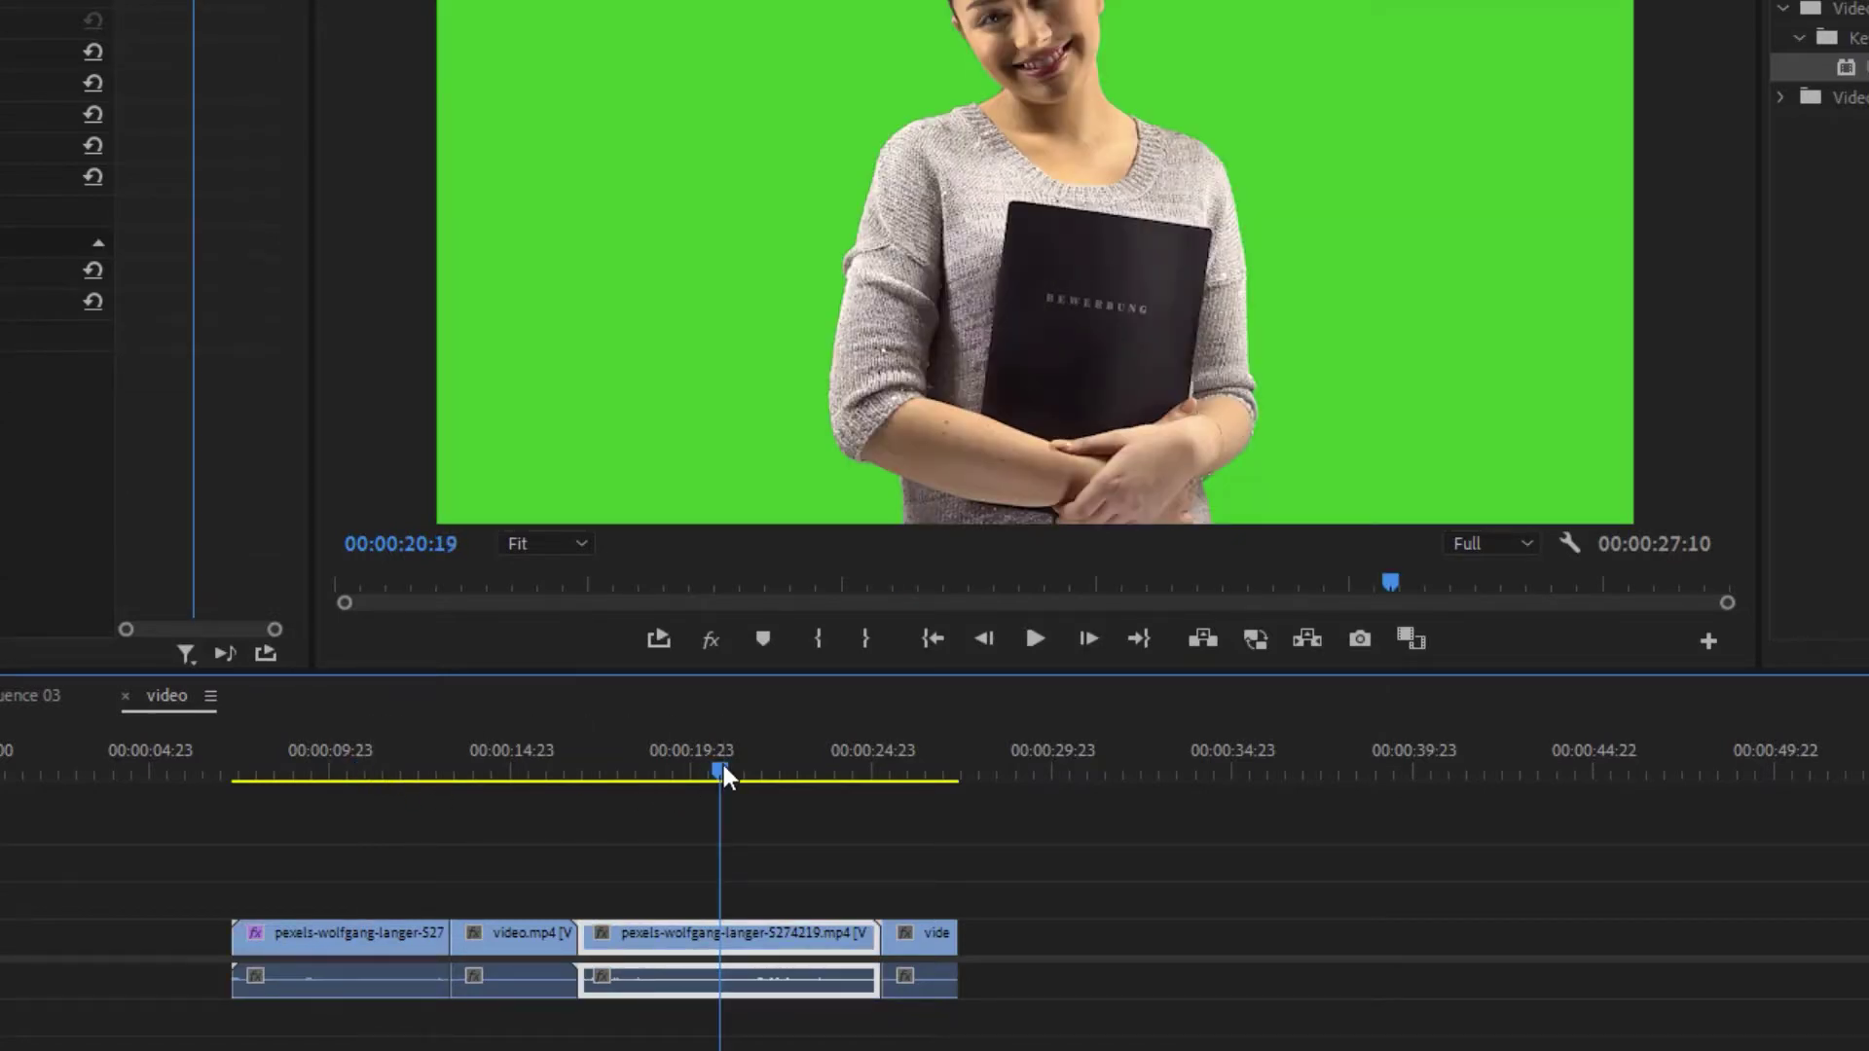
click(323, 769)
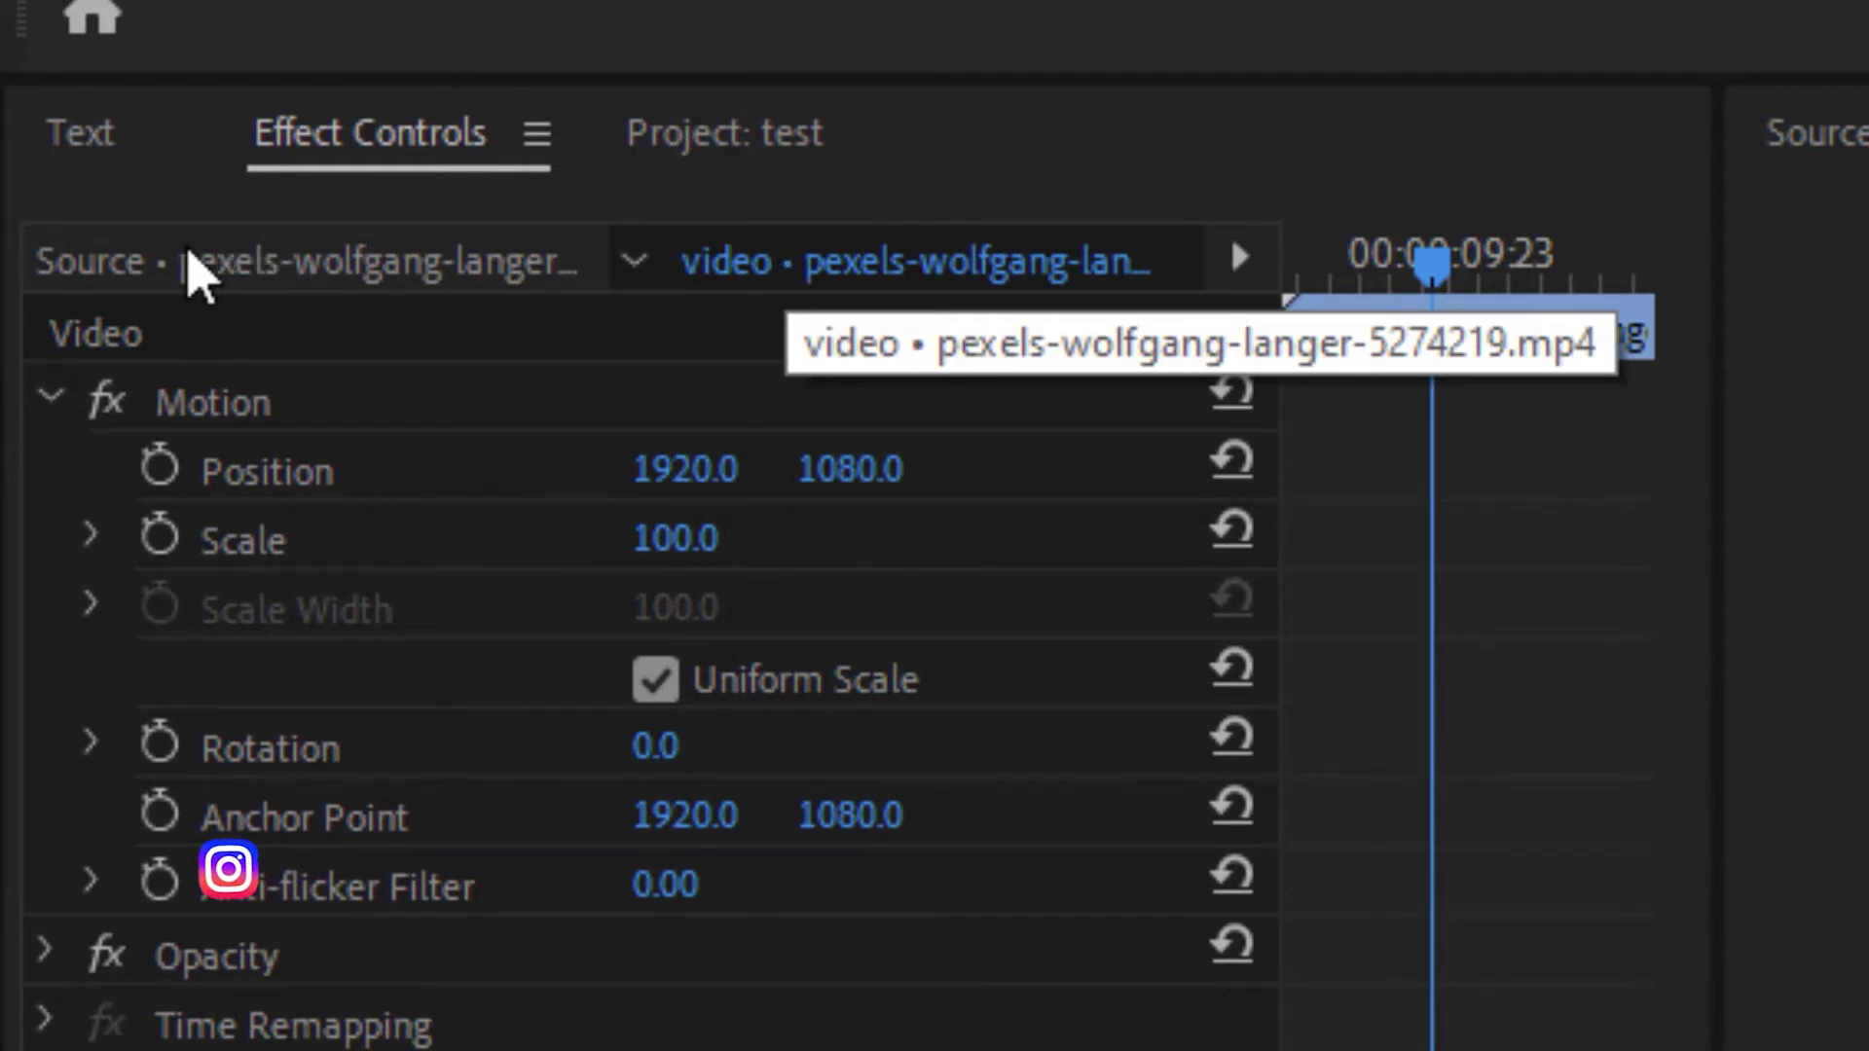
Apply Ultra Key to the source of the pexels footage, sample the green background as key color, and check both pexels clips.
click(195, 268)
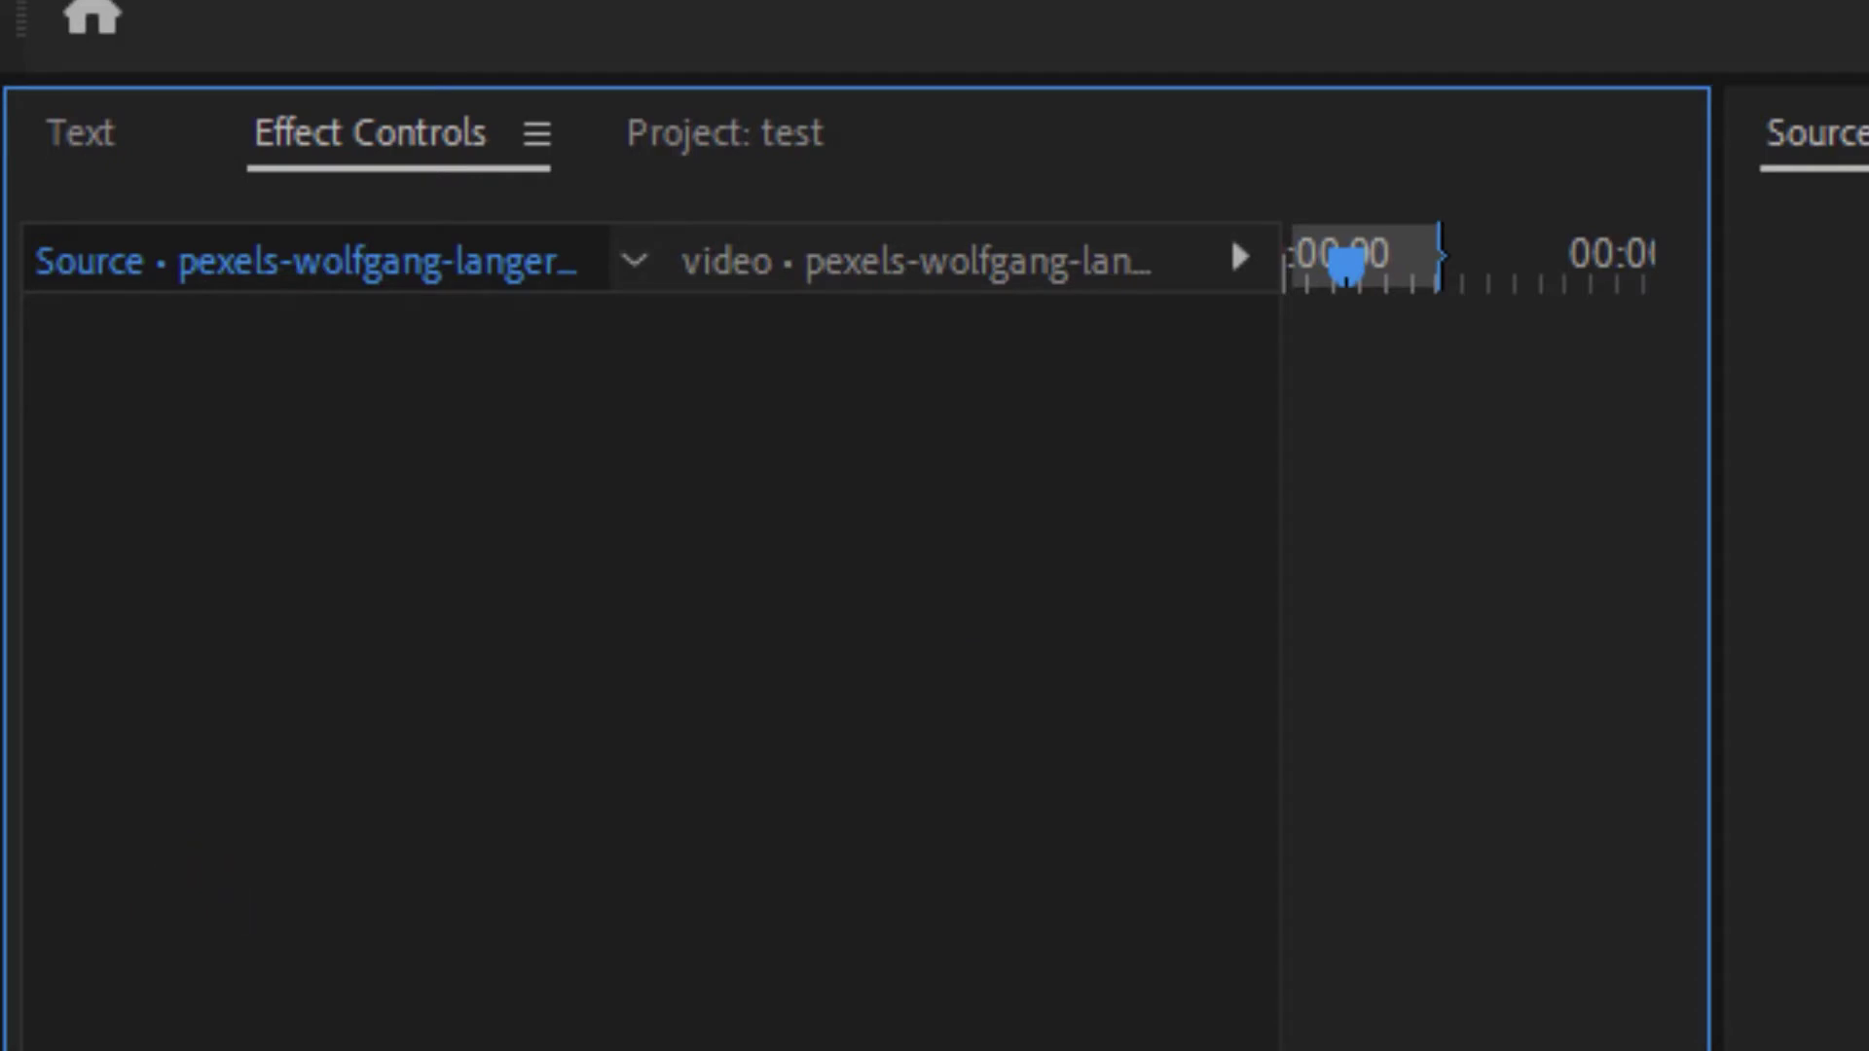
drag(1868, 603, 773, 973)
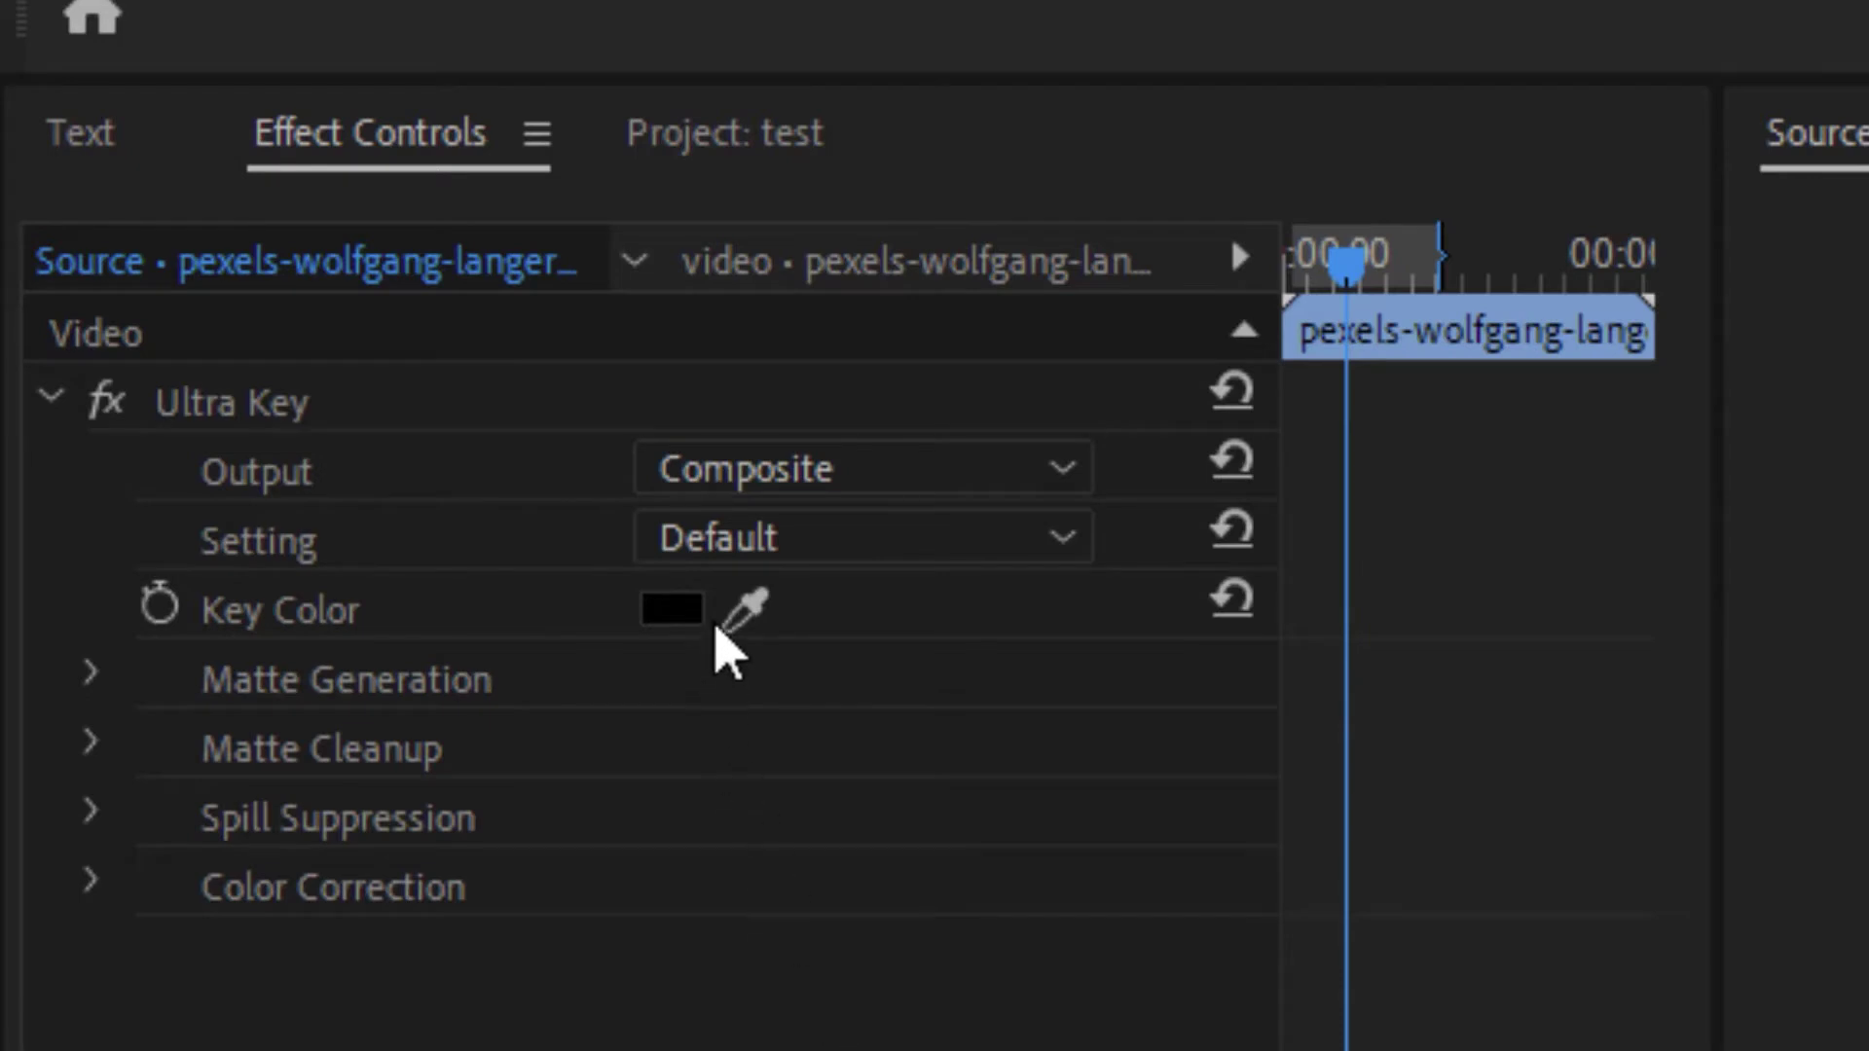
click(744, 610)
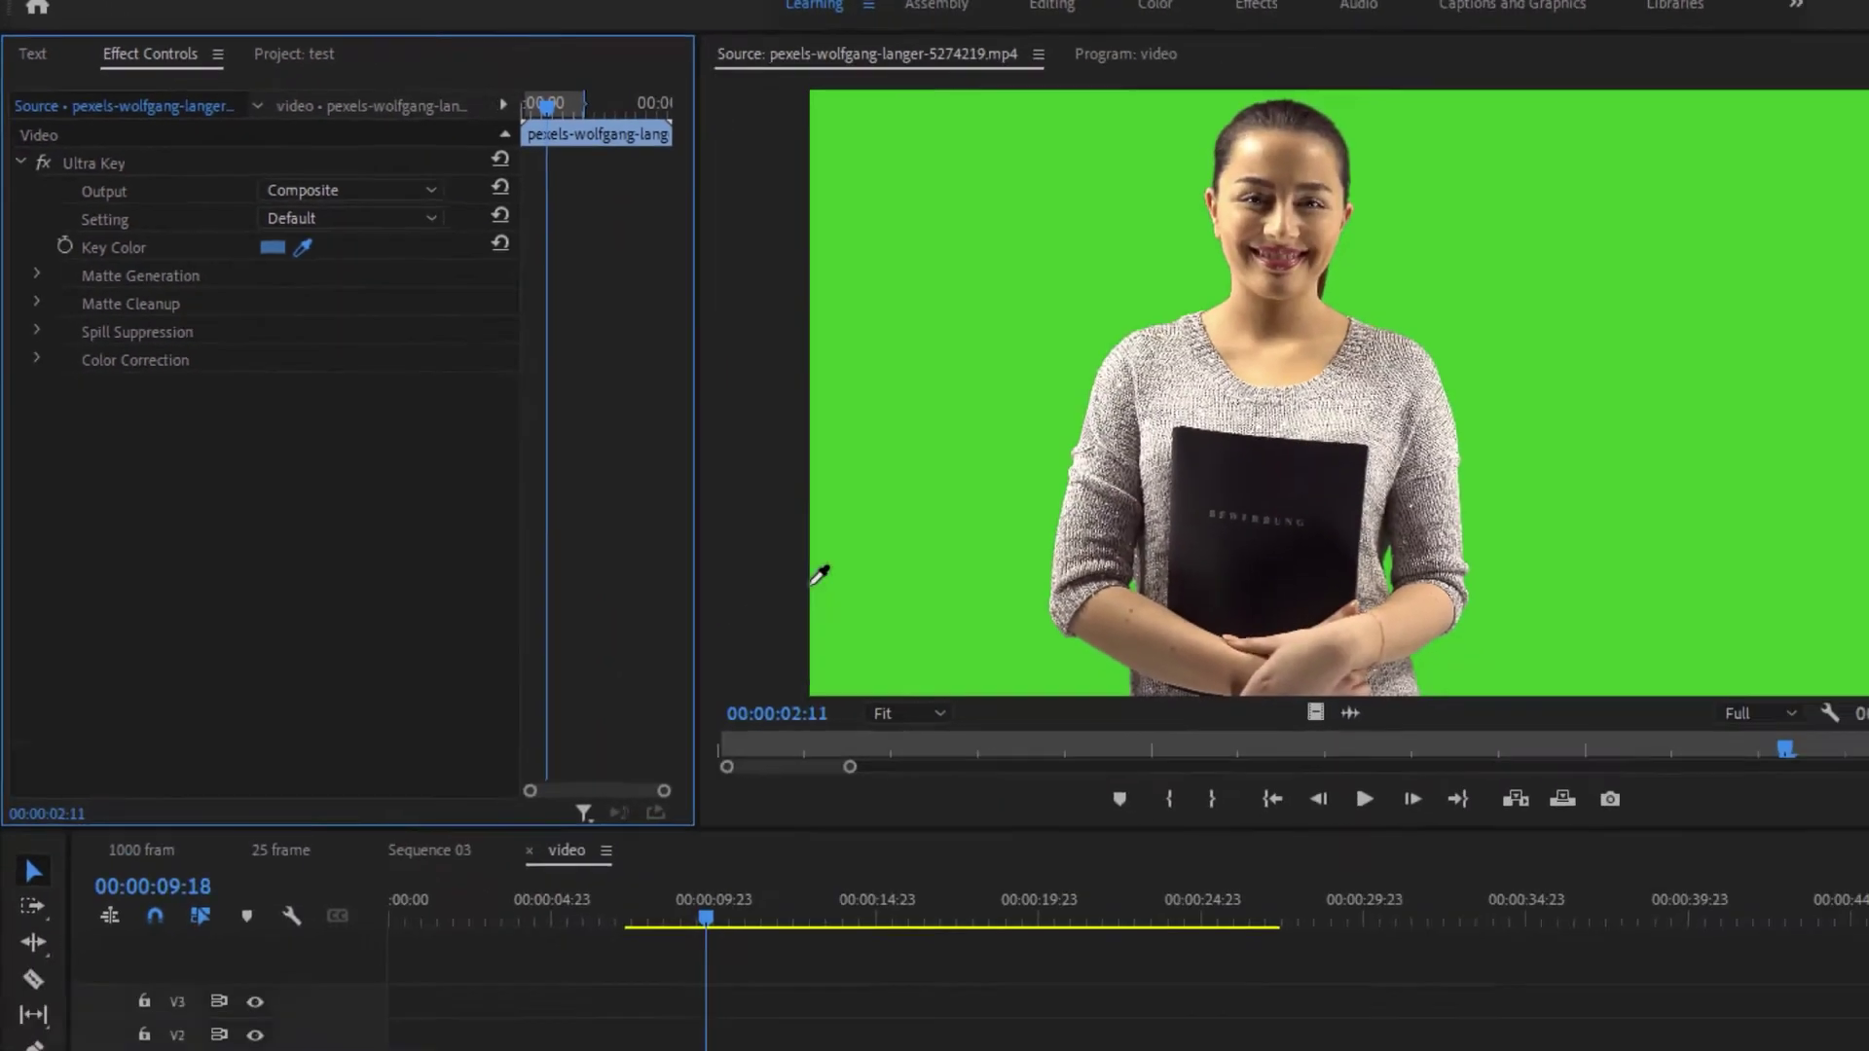
click(930, 258)
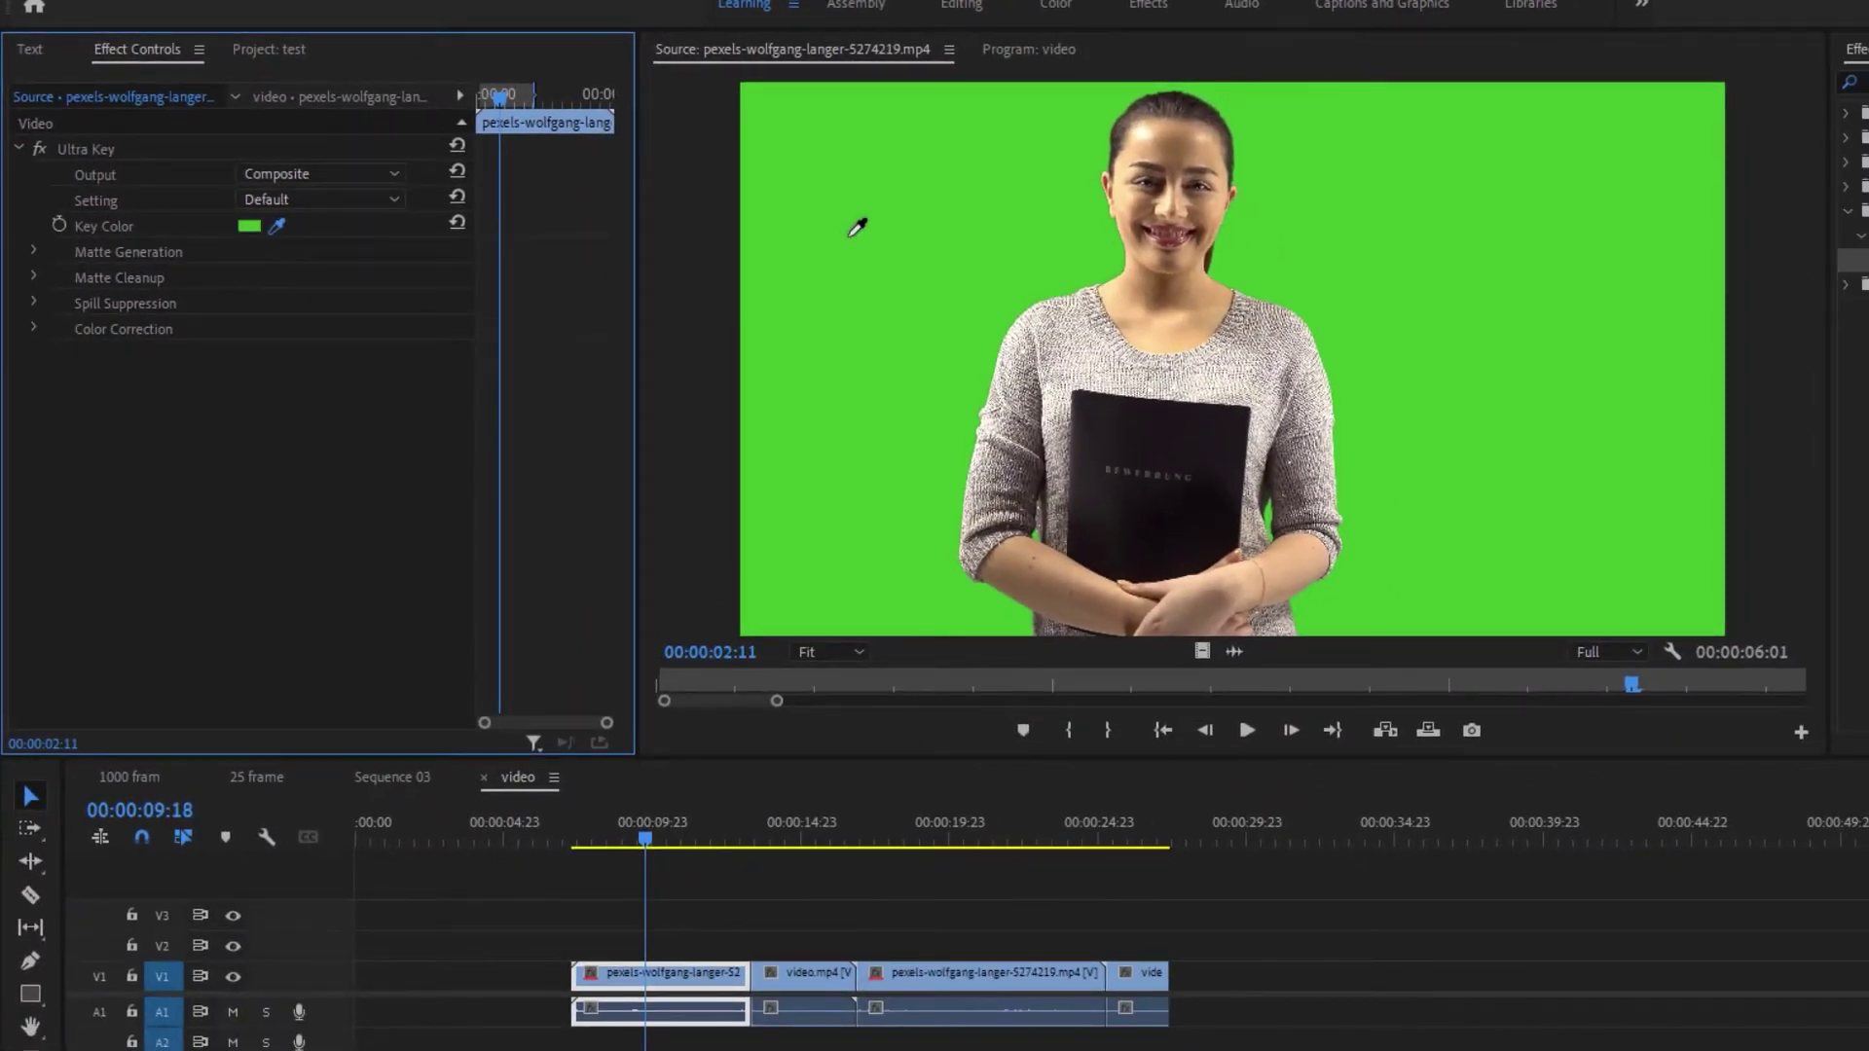
click(857, 227)
click(650, 827)
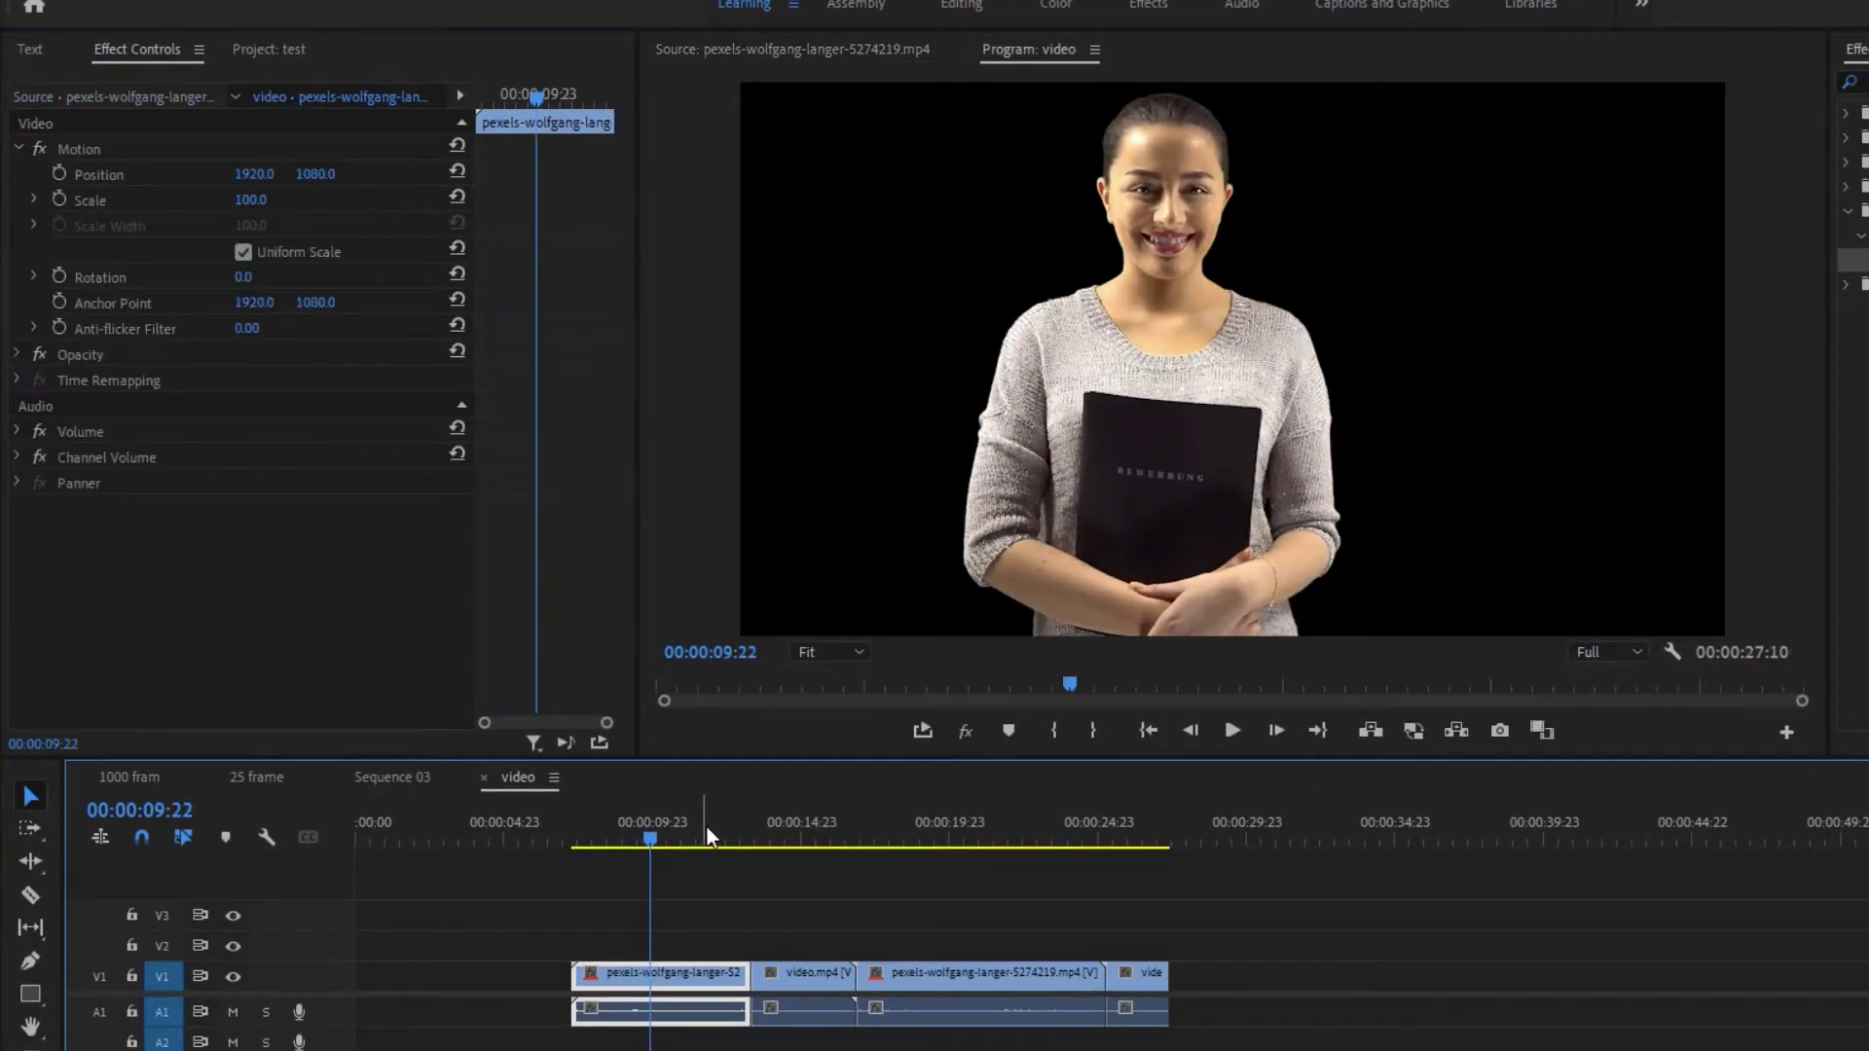
click(980, 839)
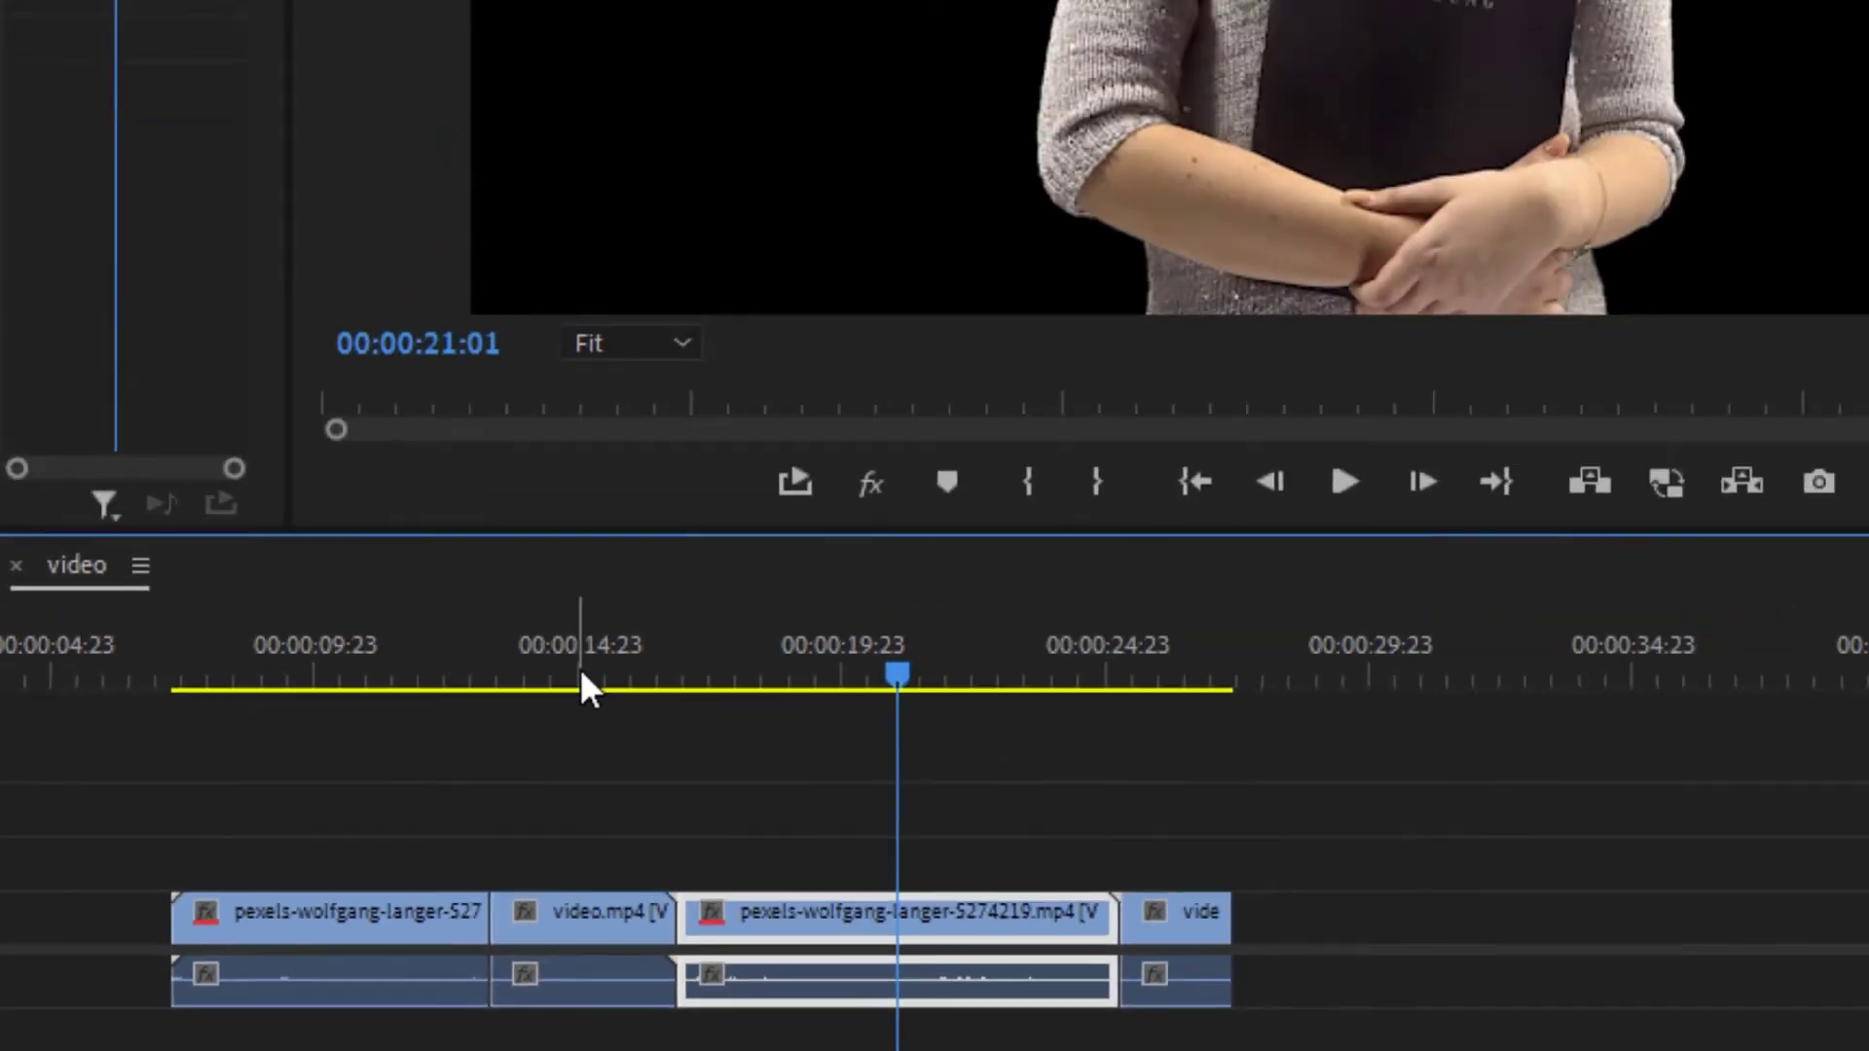
Search the effects for "lumetri co" and apply Lumetri Color to the source of the first video.mp4 clip.
click(1014, 380)
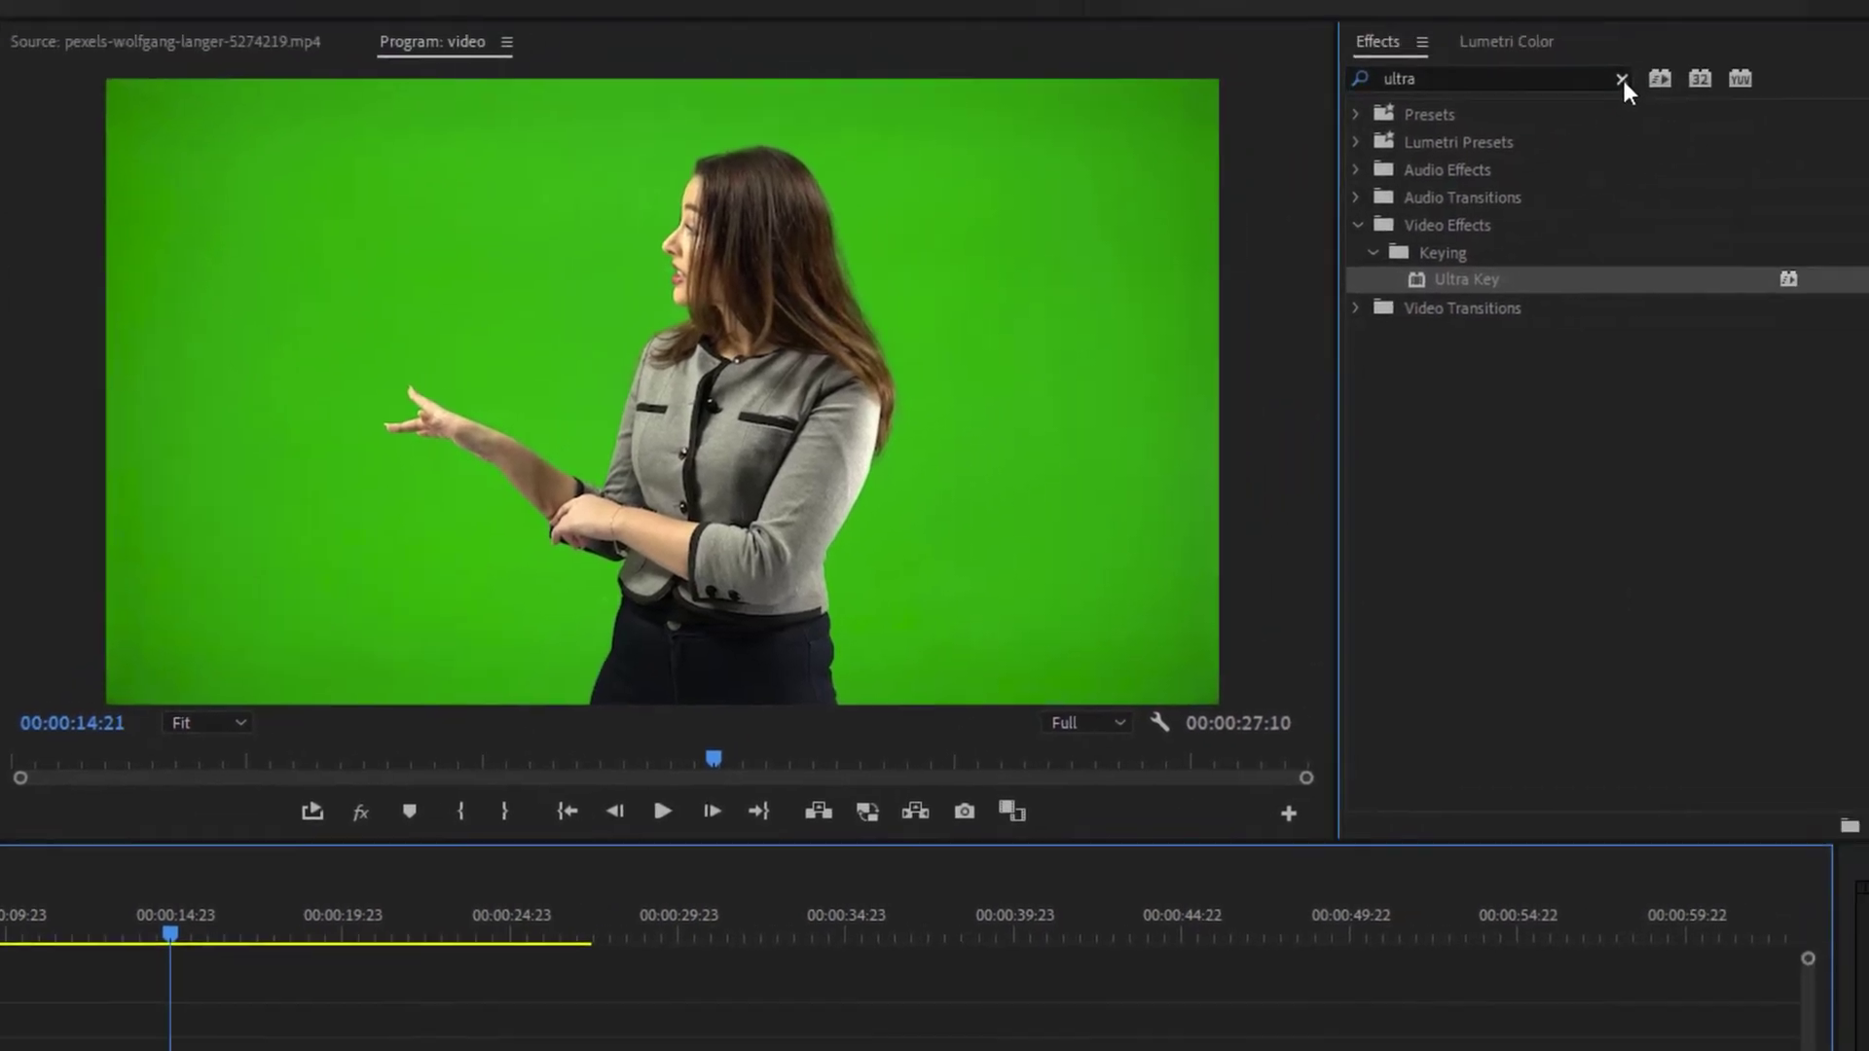
click(1813, 0)
text(lumetri co)
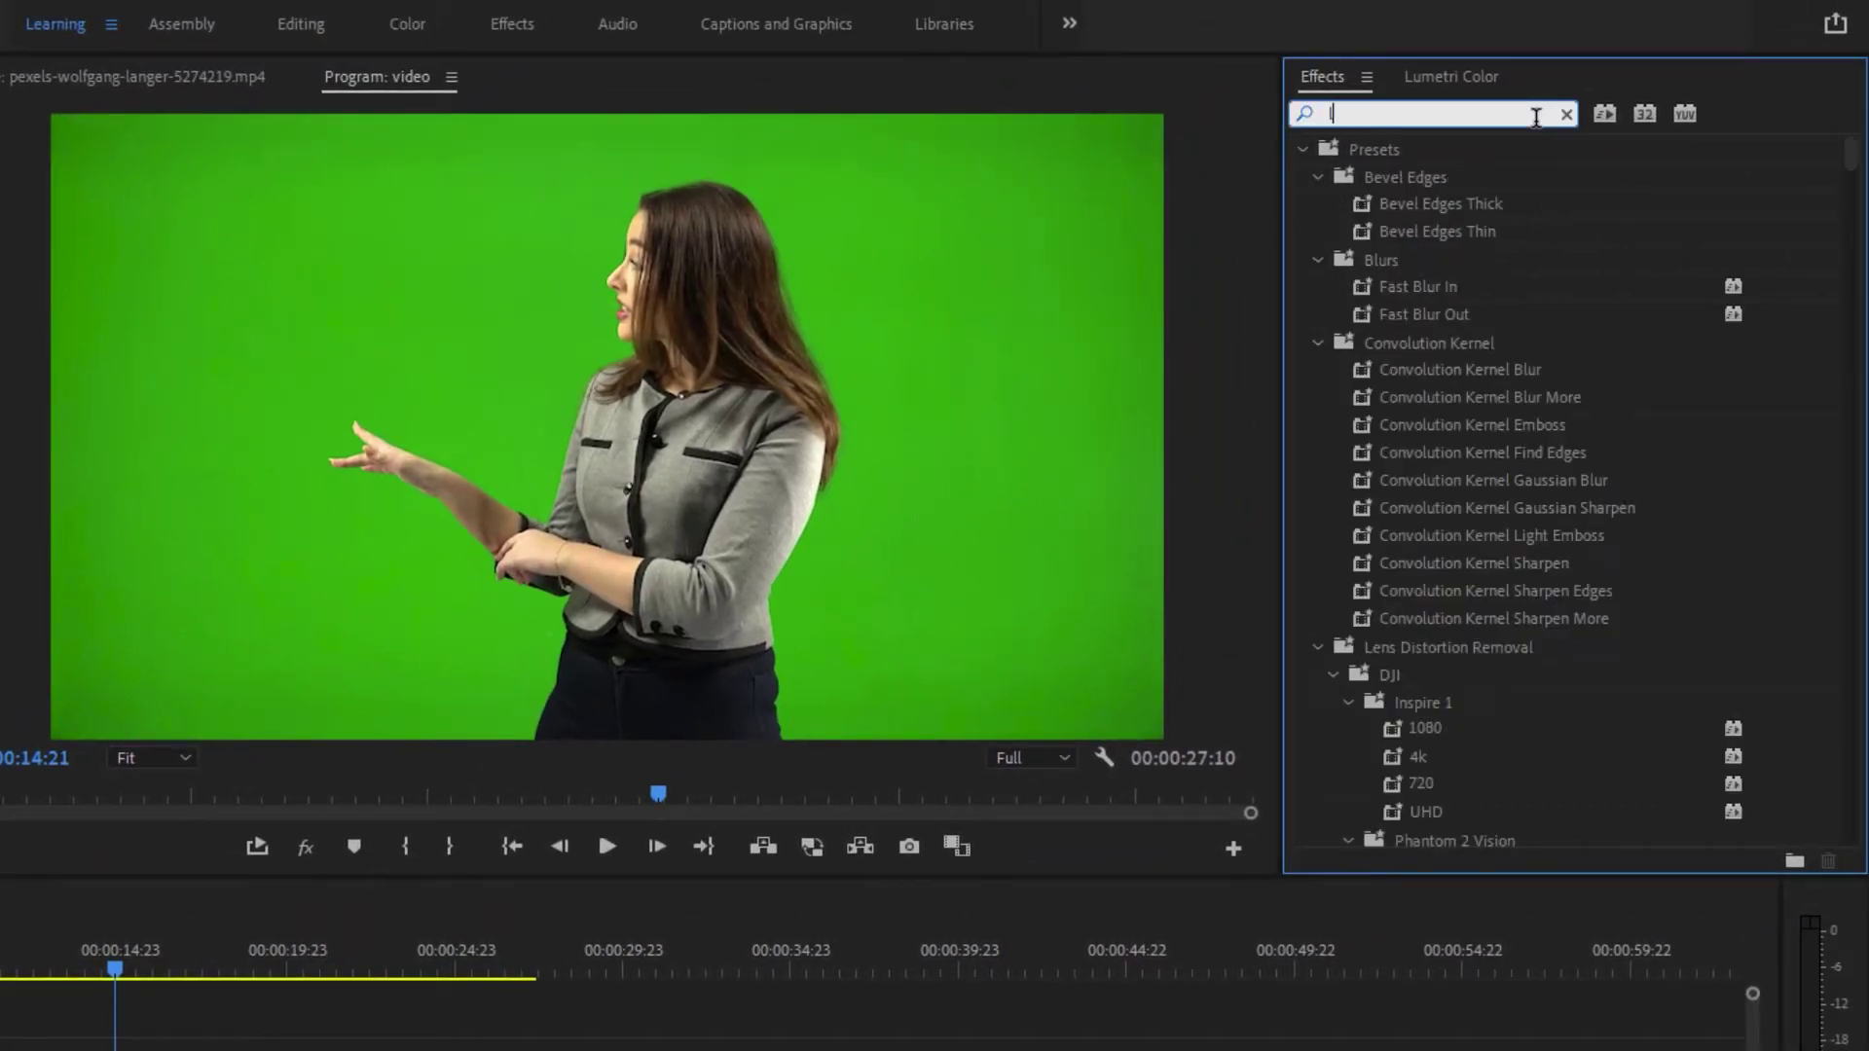
drag(1426, 313, 0, 387)
drag(125, 388, 125, 389)
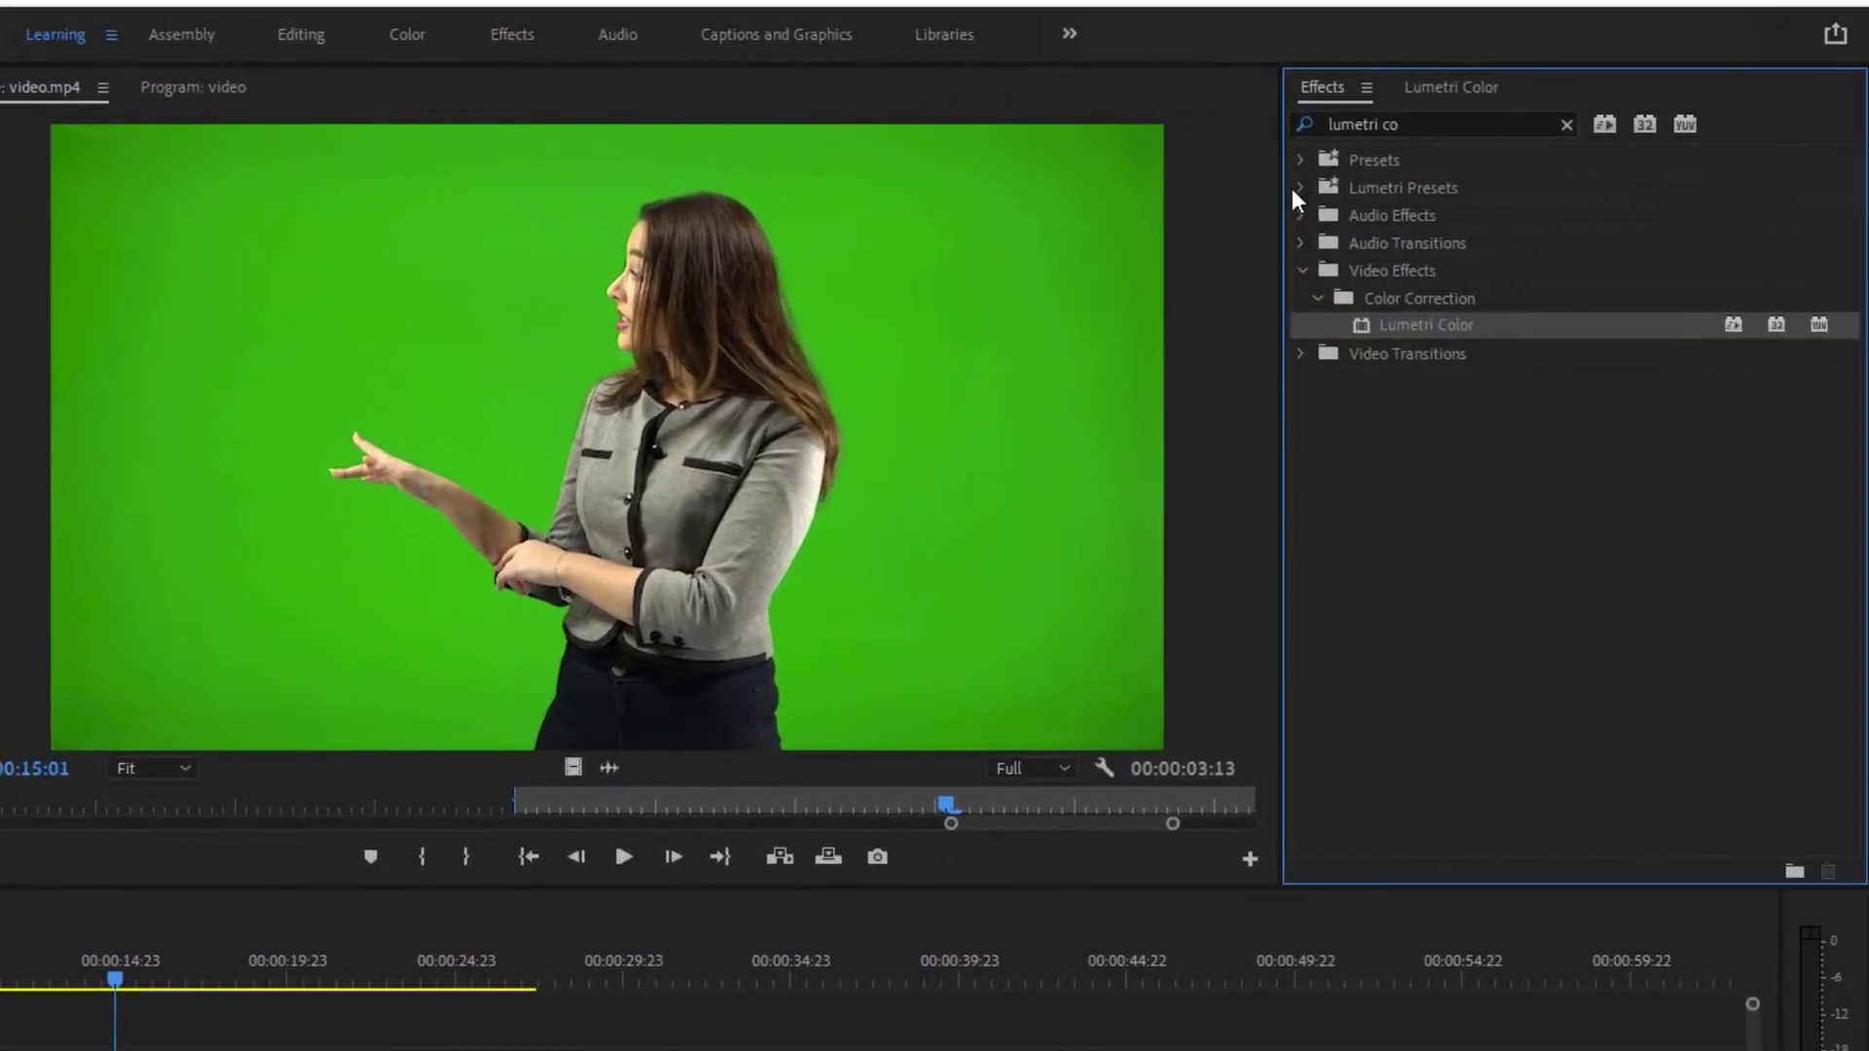
Pull down the green range of the source's Hue vs Hue curve to turn the background blue, and check the last clip.
click(1460, 90)
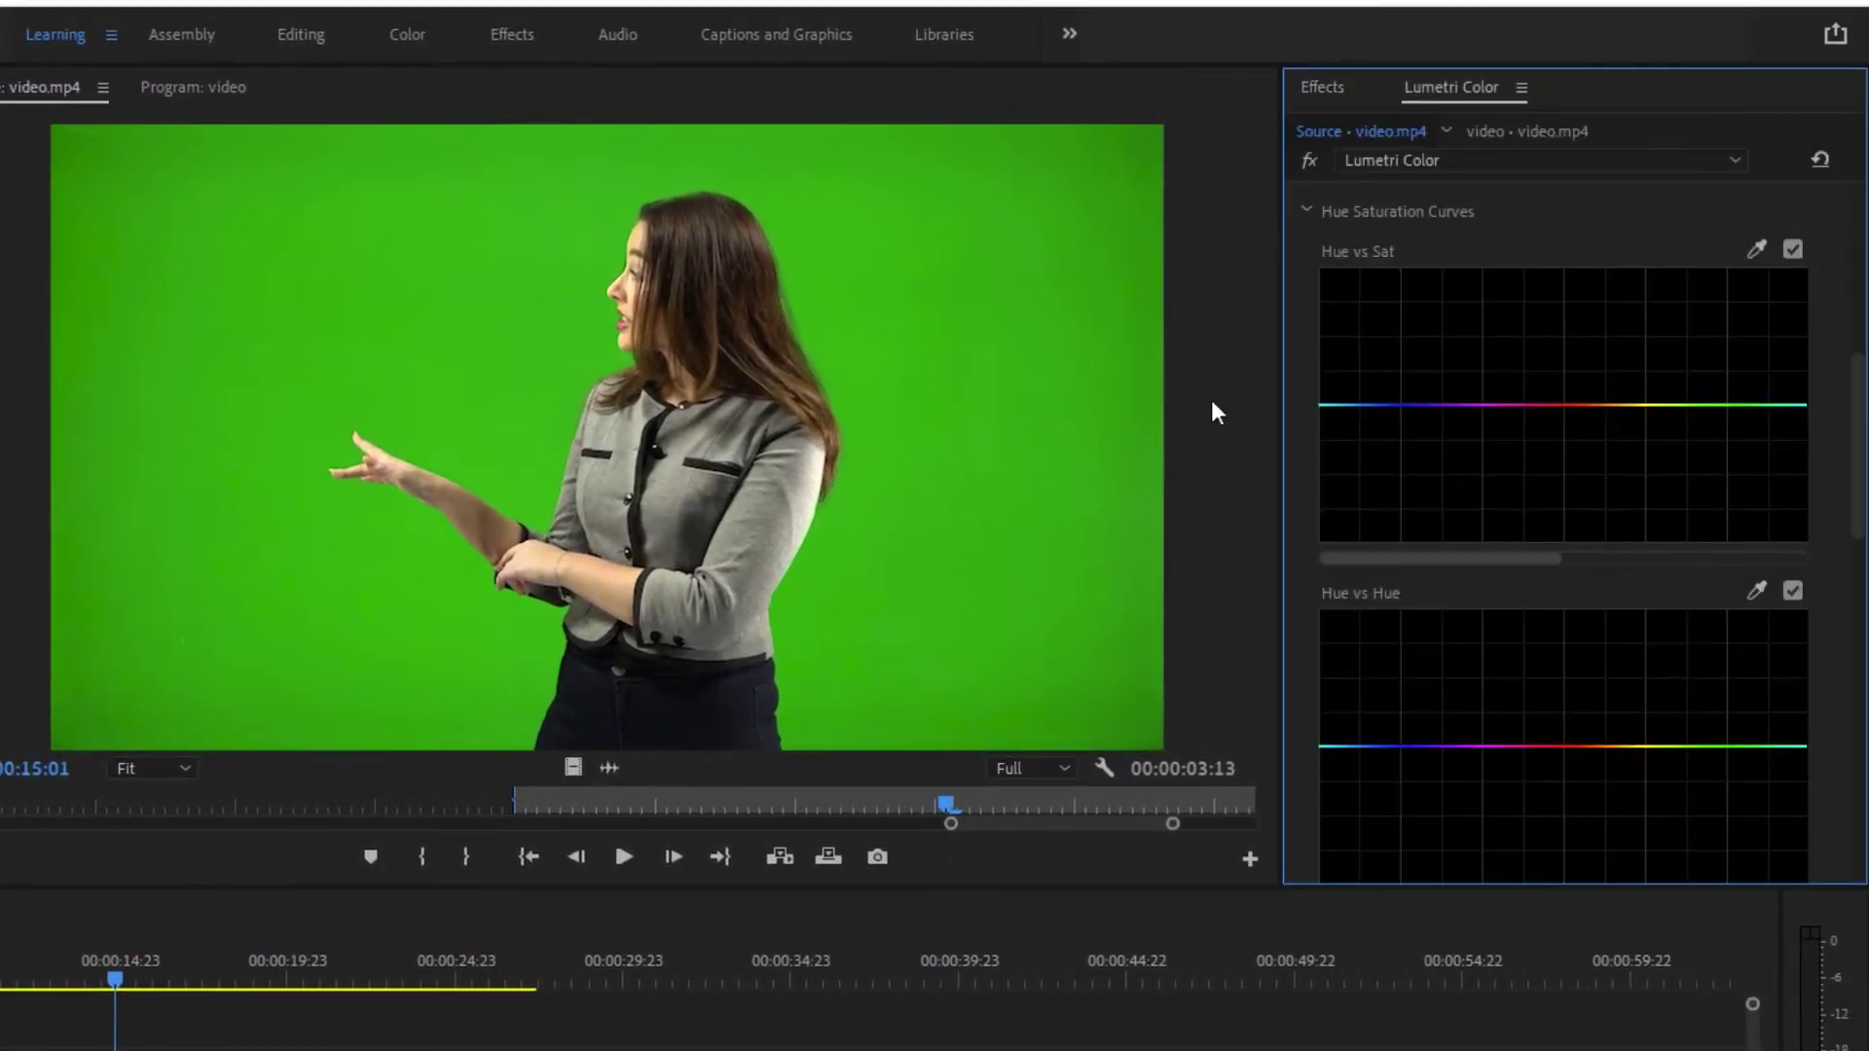
click(1645, 747)
click(1751, 747)
drag(1716, 751, 1705, 858)
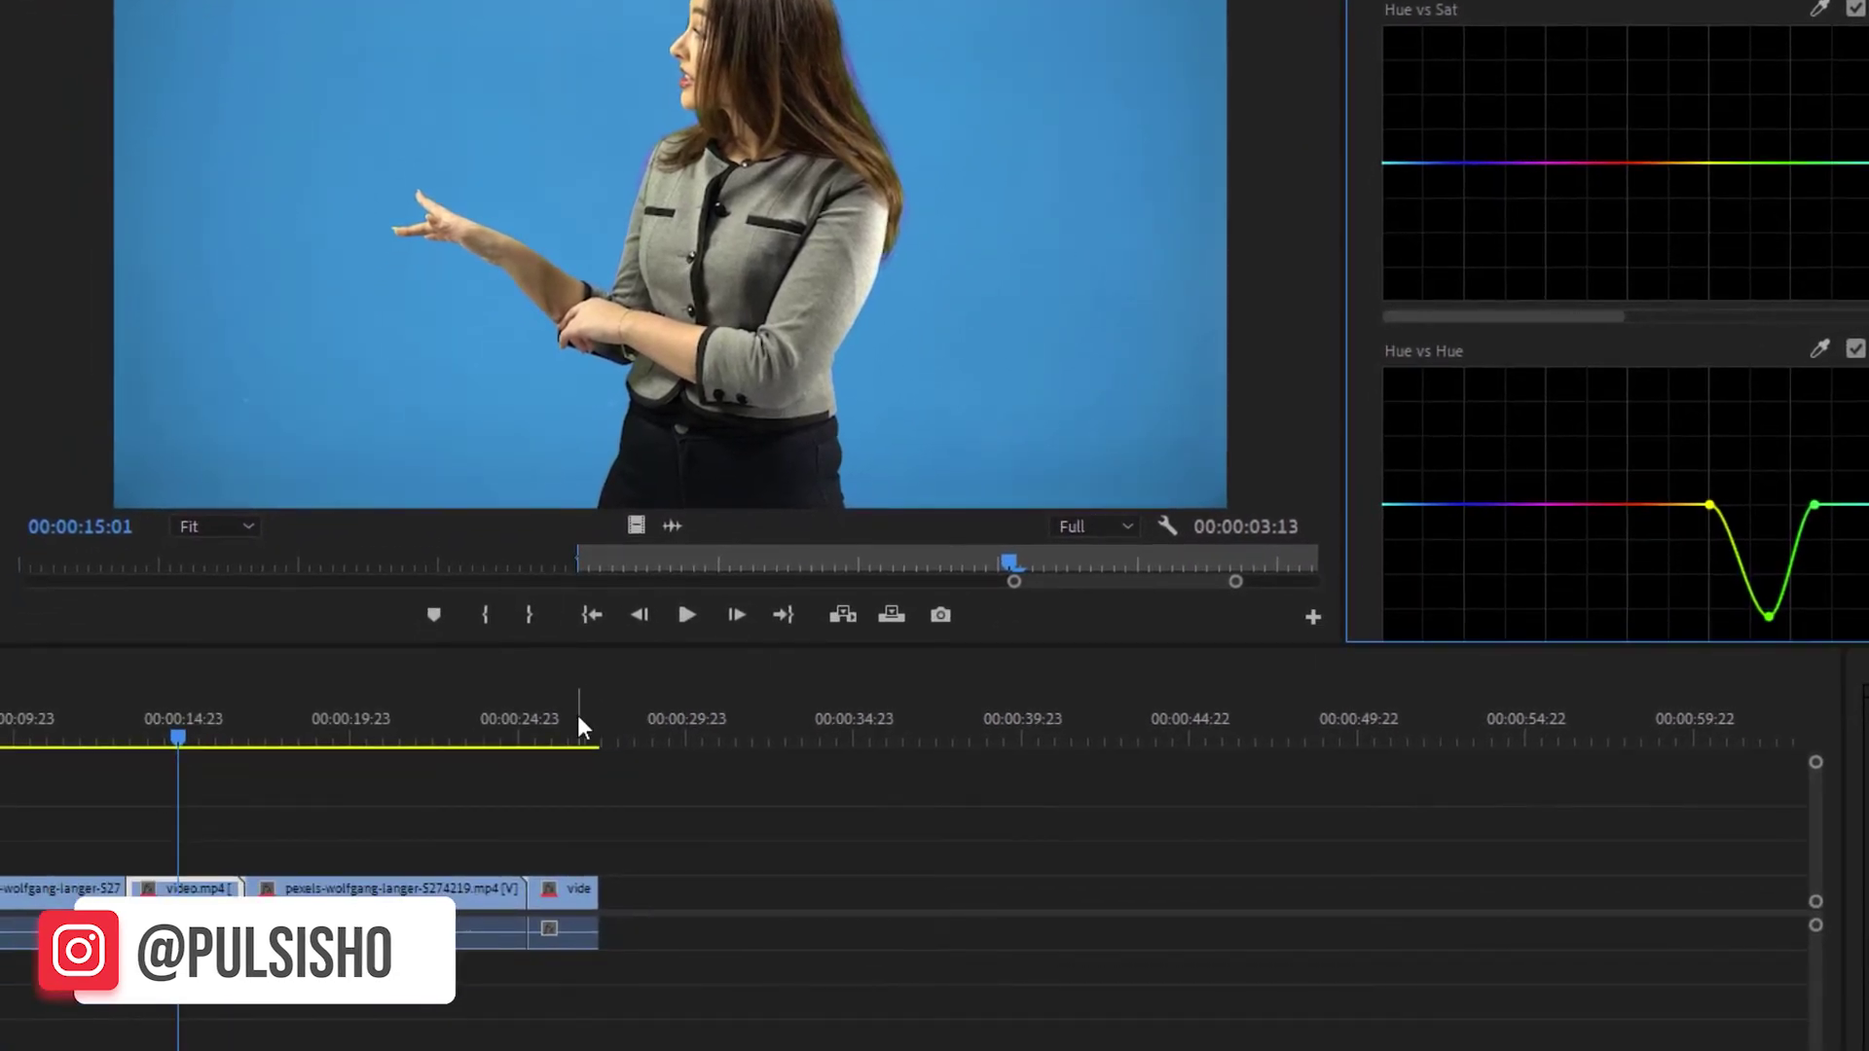
click(573, 732)
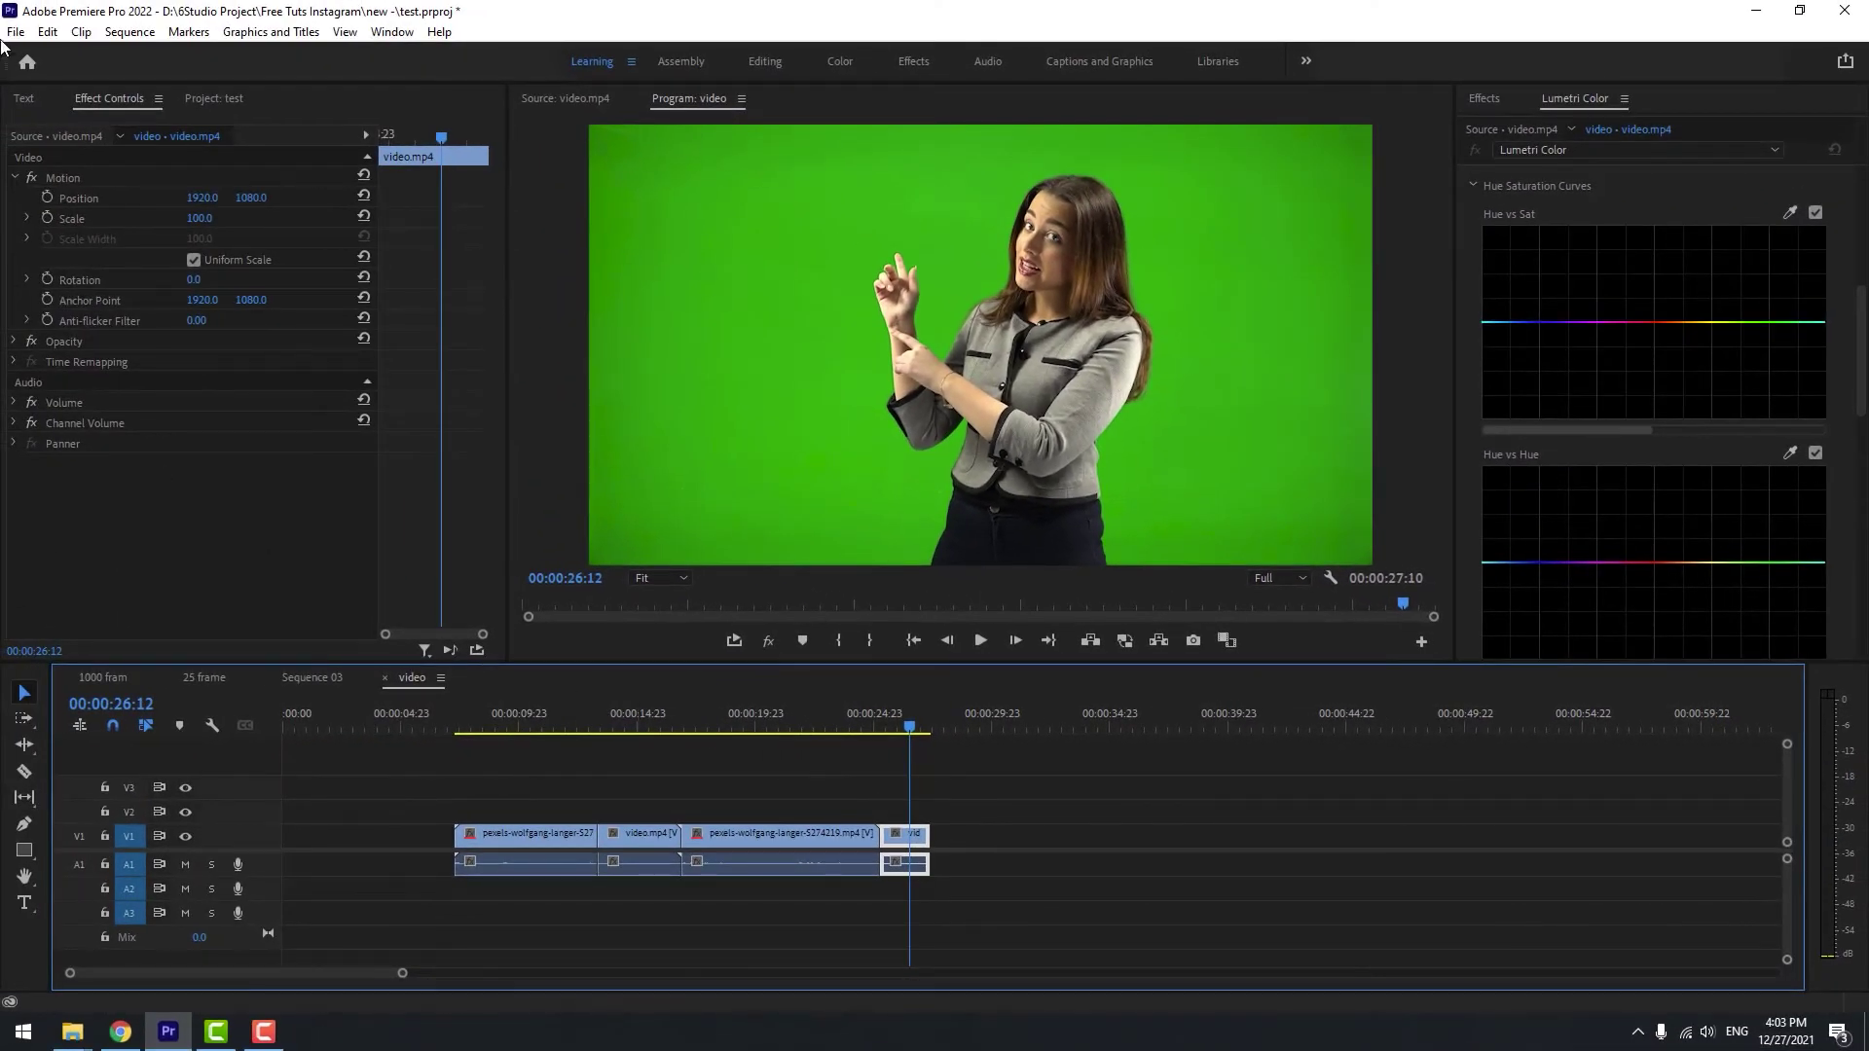
Target the video.mp4 source in Lumetri Color, lower its Hue vs Hue curve's green range for a purple background, and check the last clip.
click(61, 138)
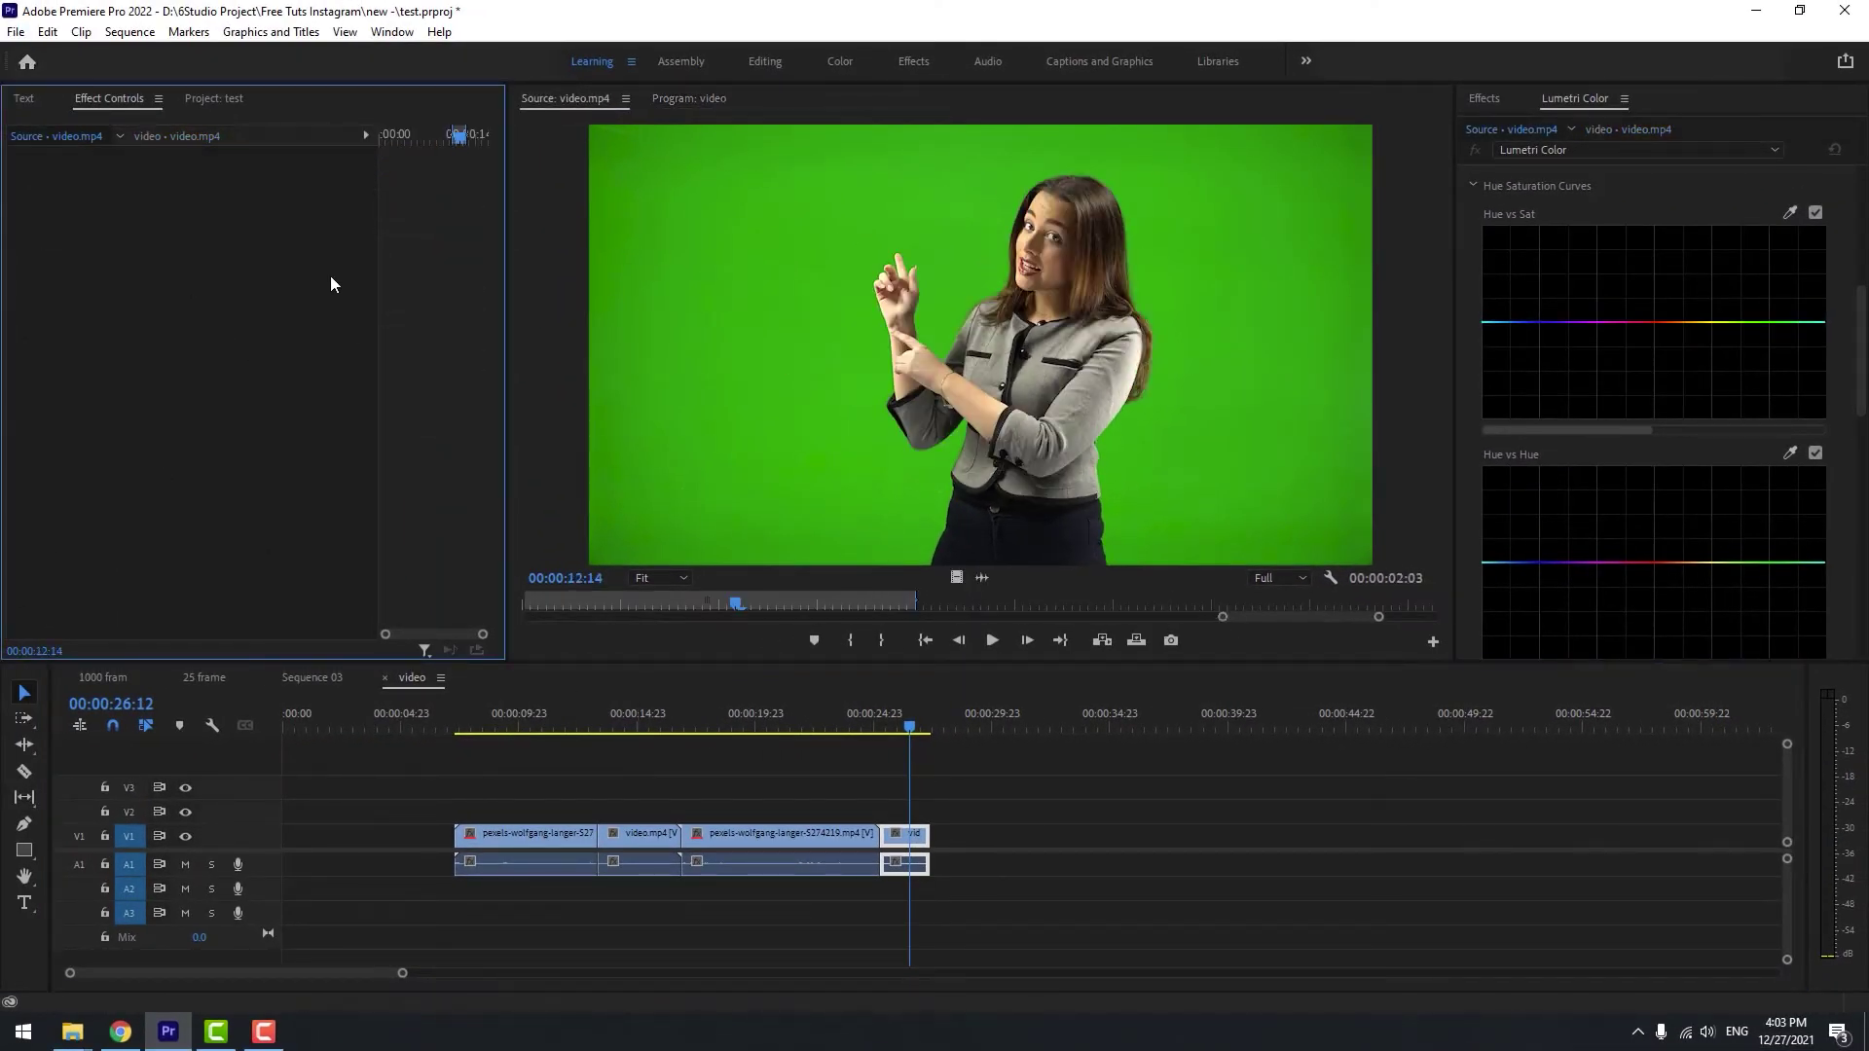
click(648, 717)
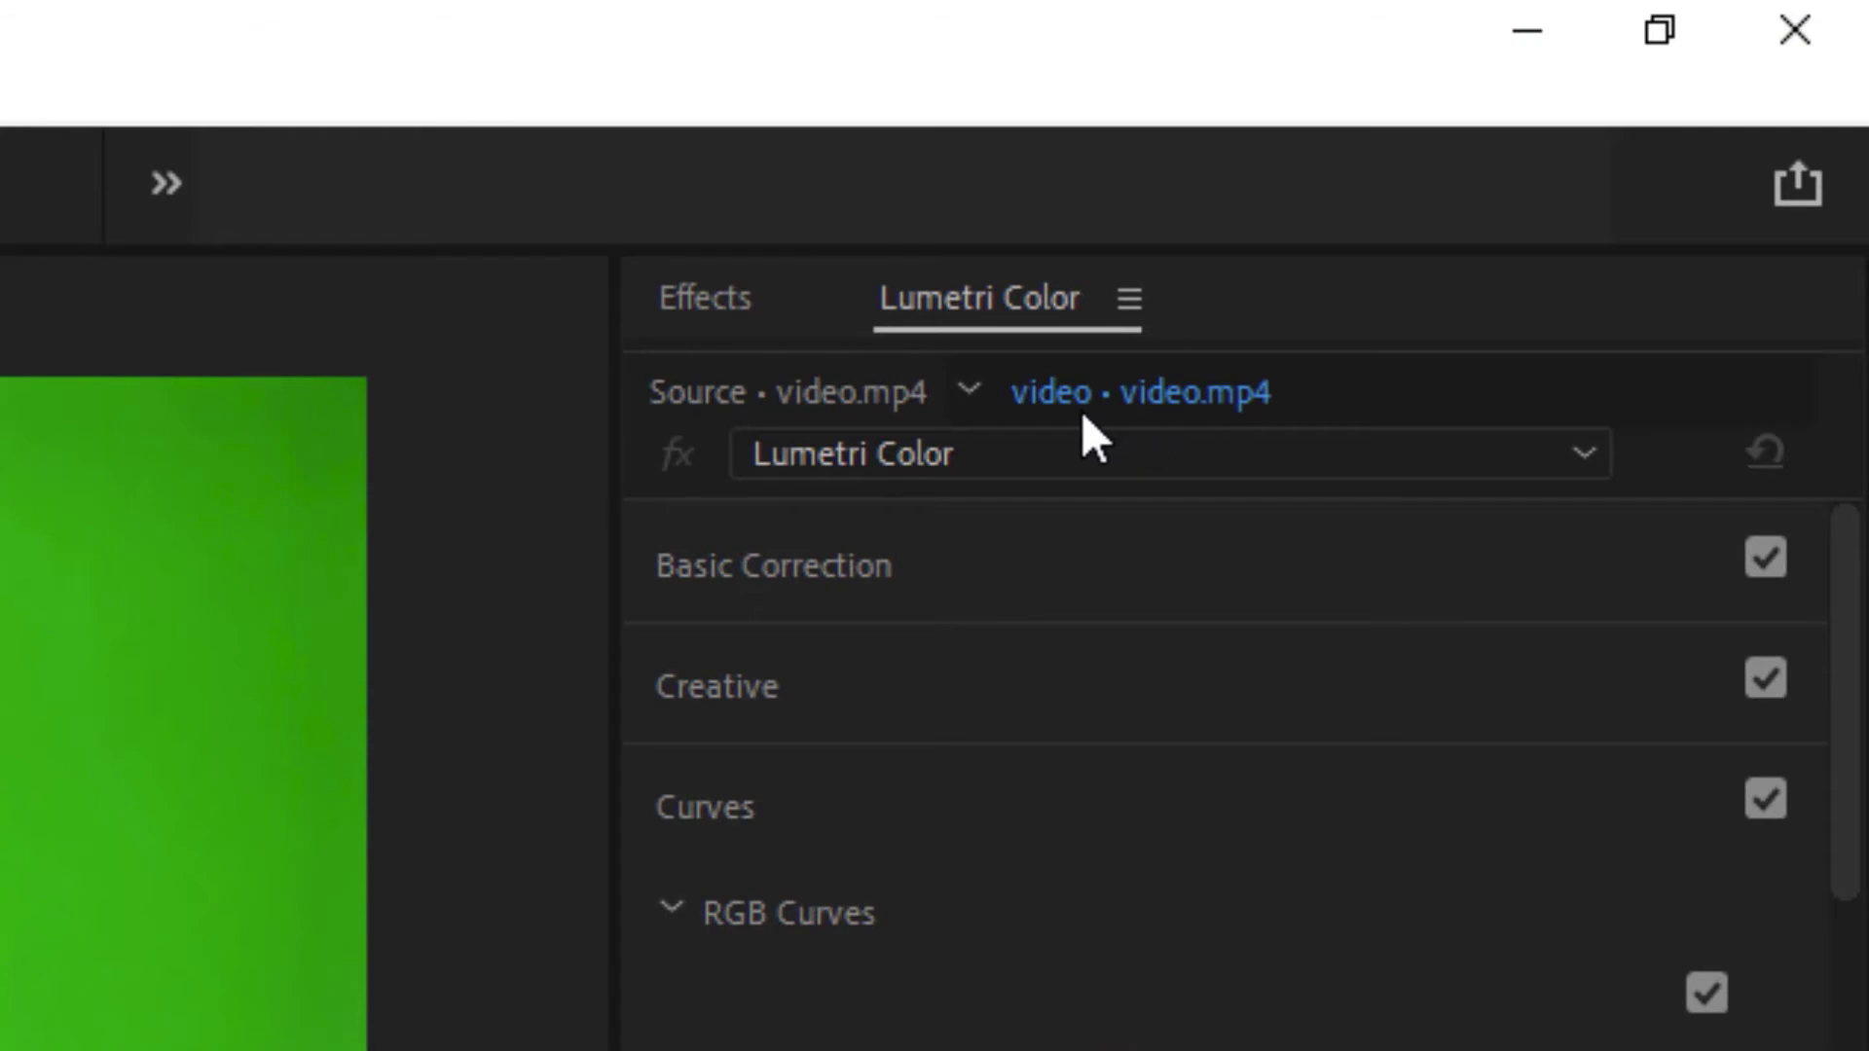
click(786, 399)
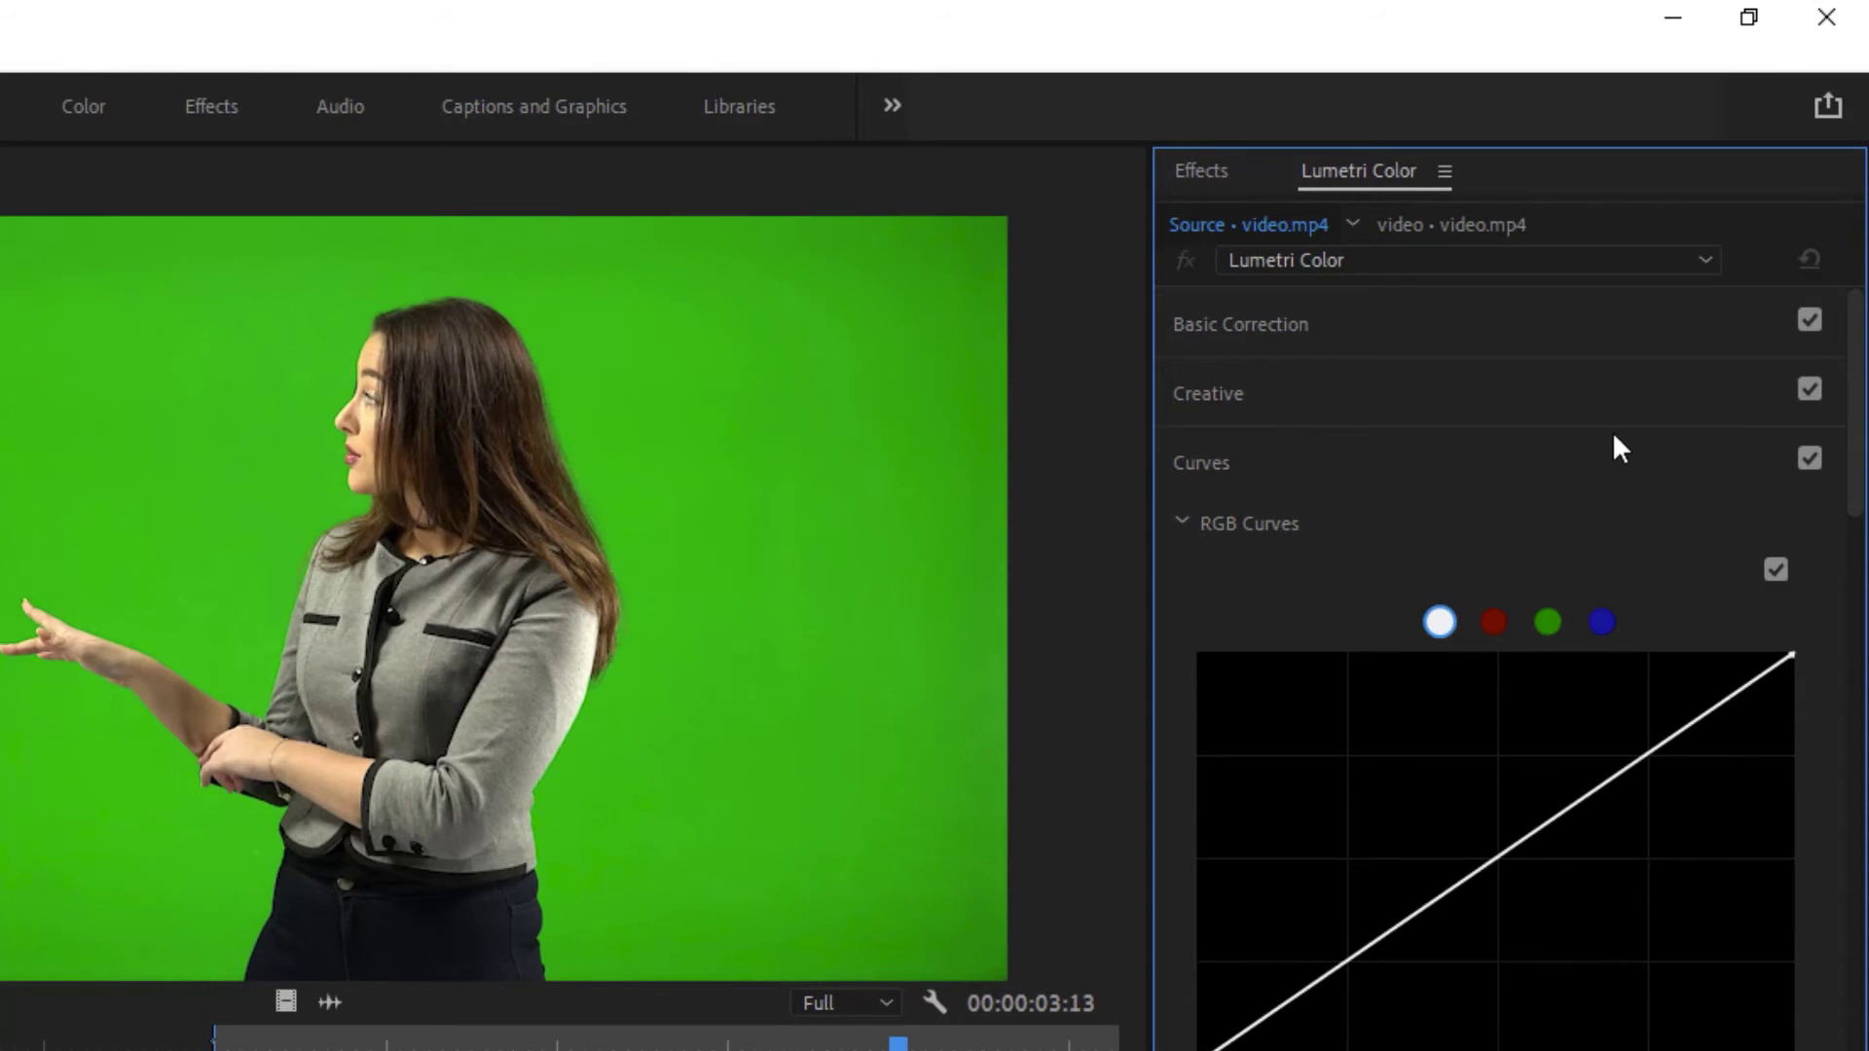
drag(1848, 467, 1850, 701)
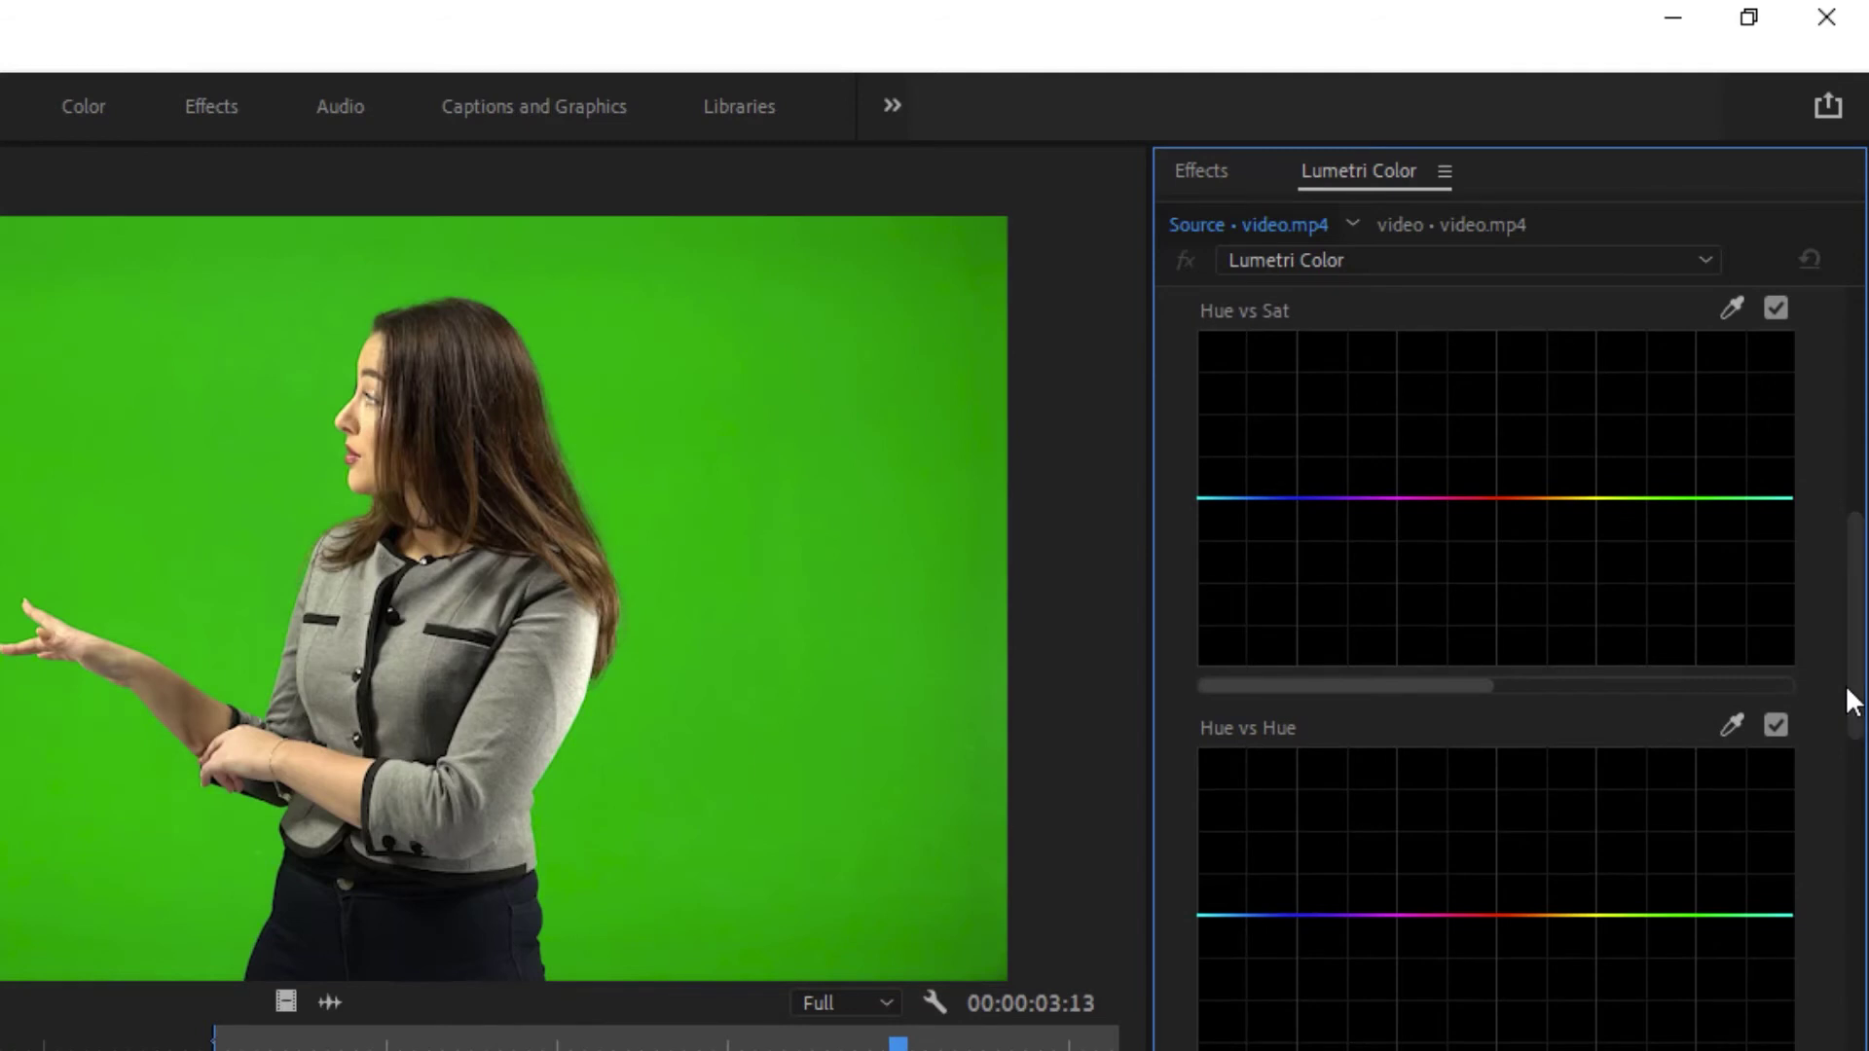
click(1619, 920)
click(1747, 922)
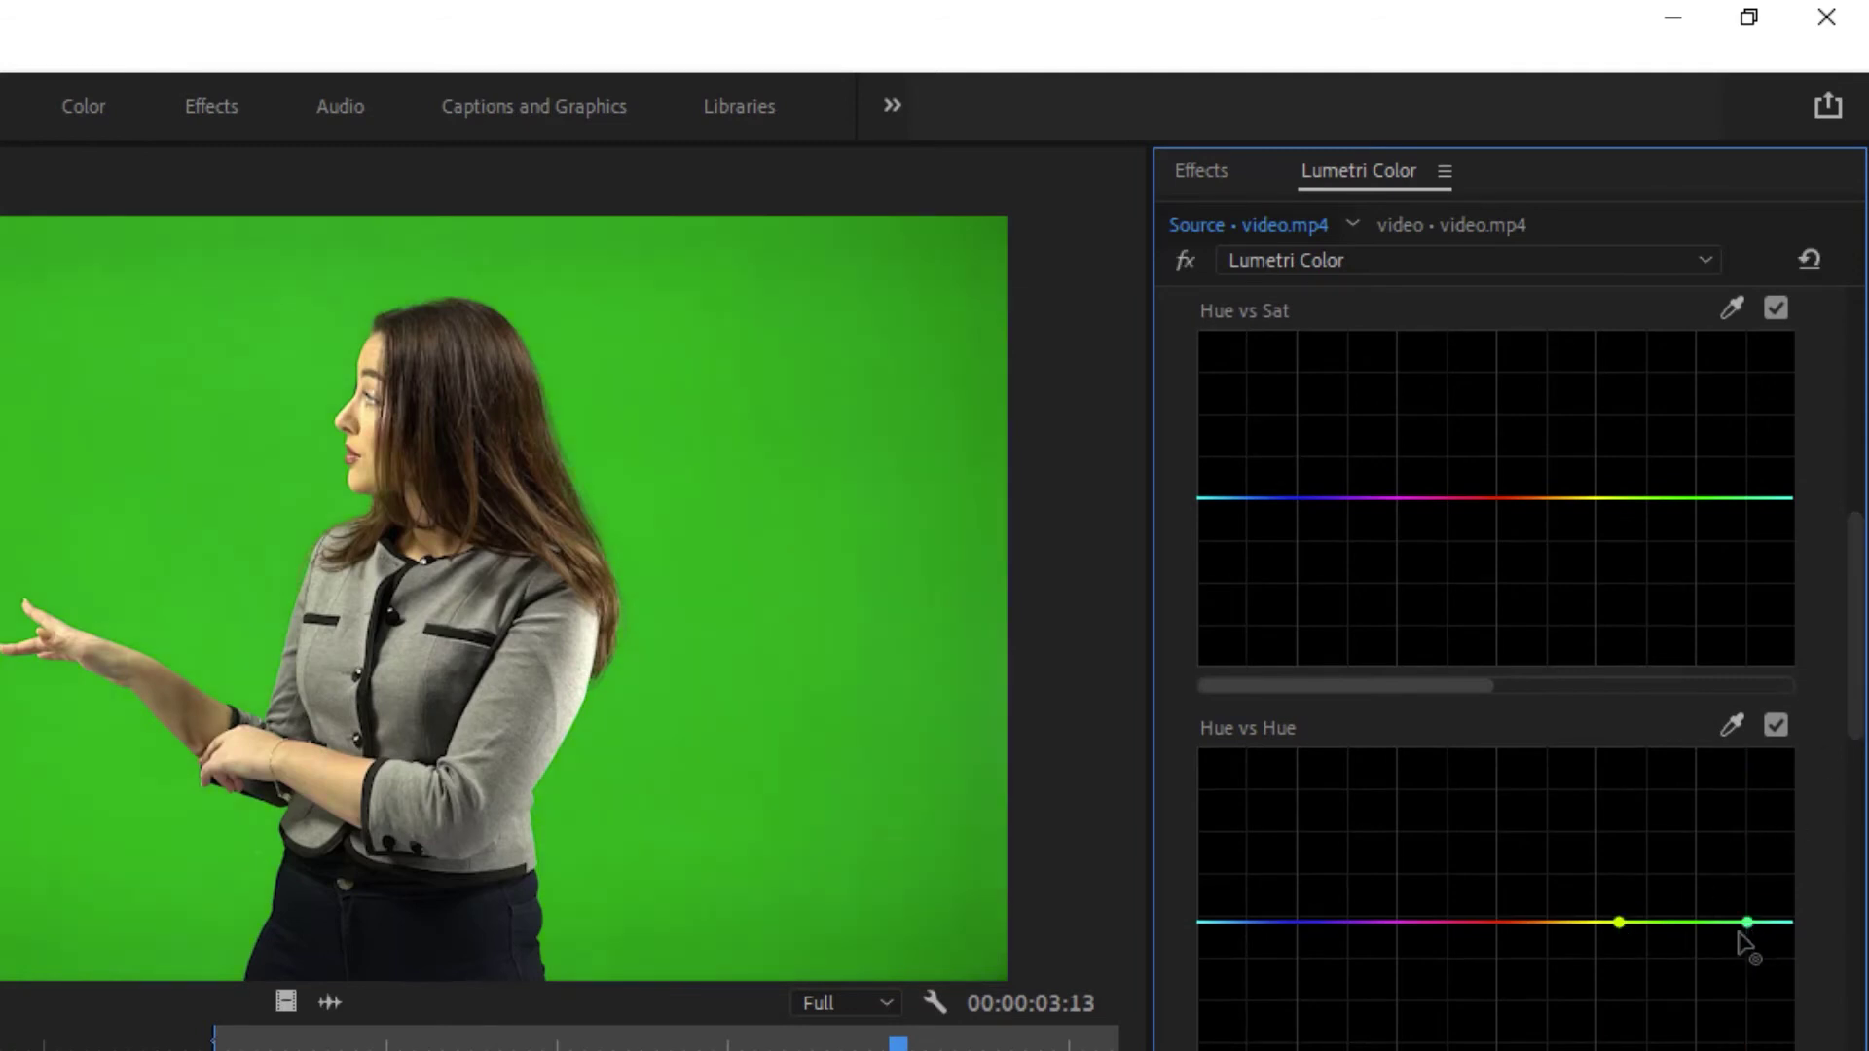
drag(1685, 922, 1685, 1043)
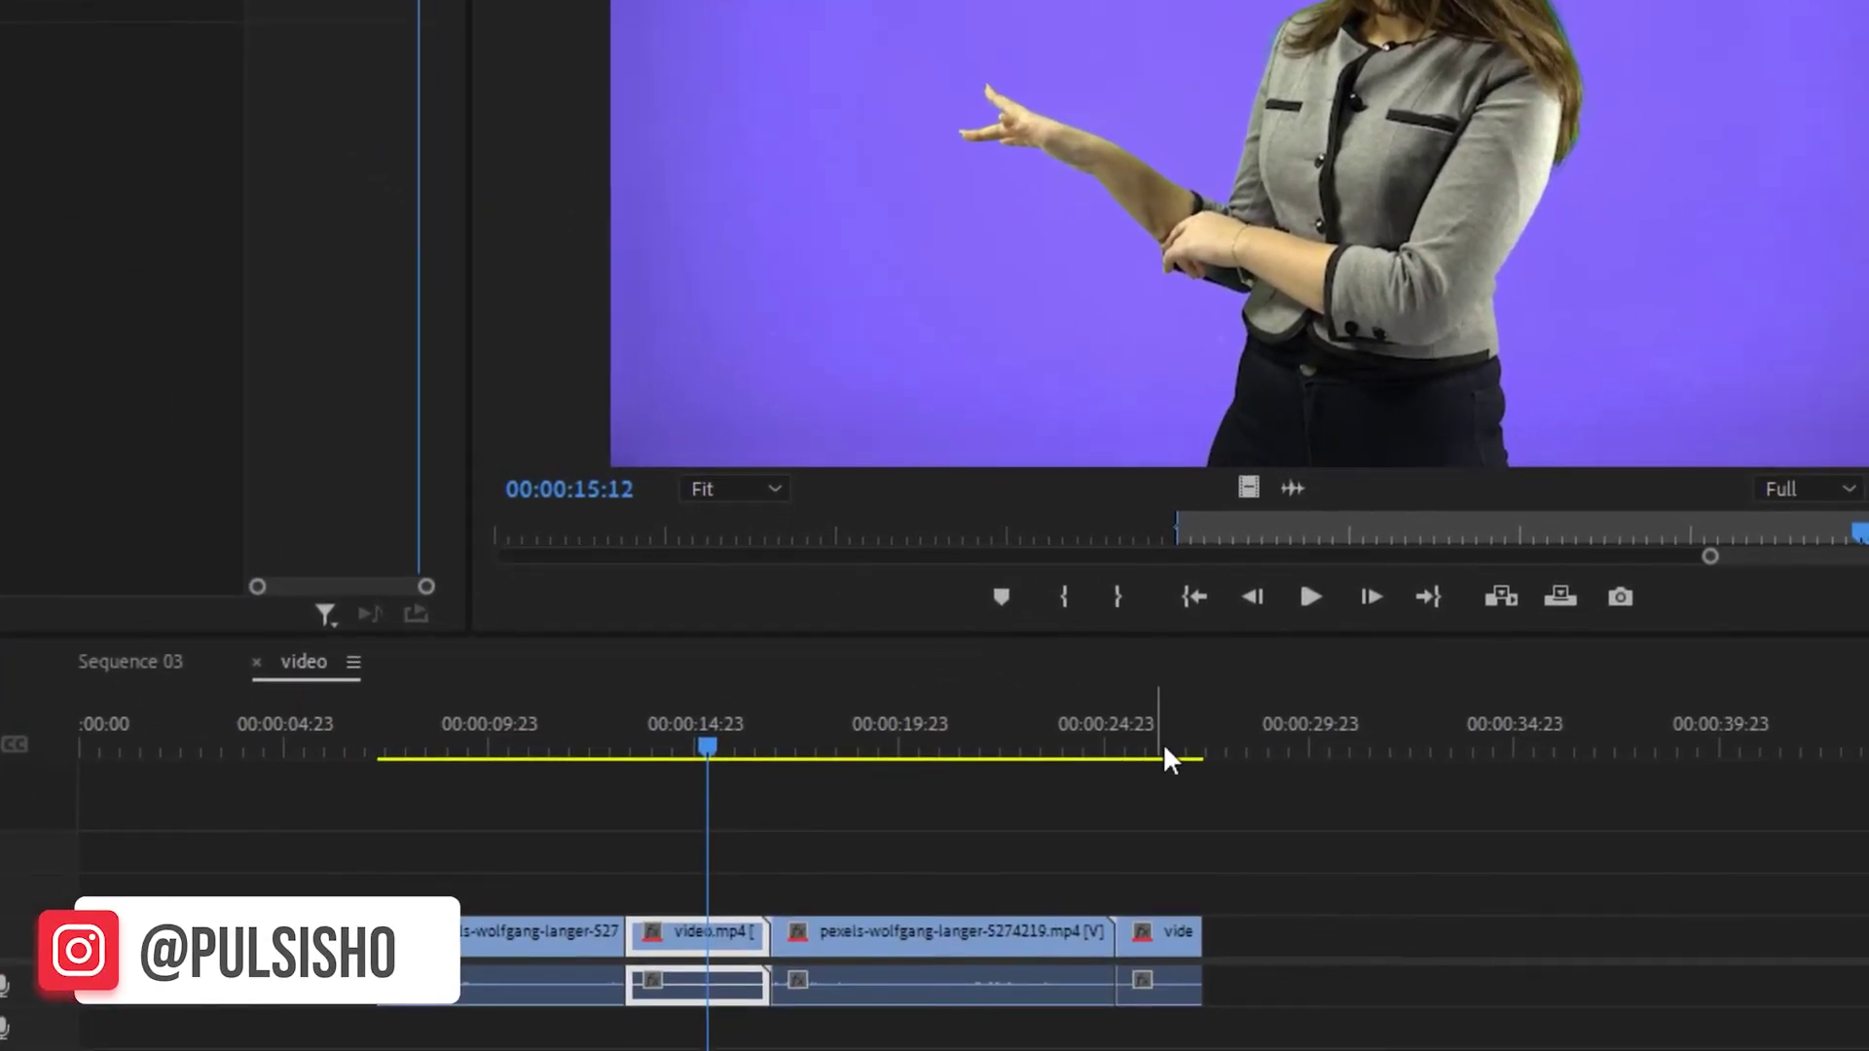
click(1166, 750)
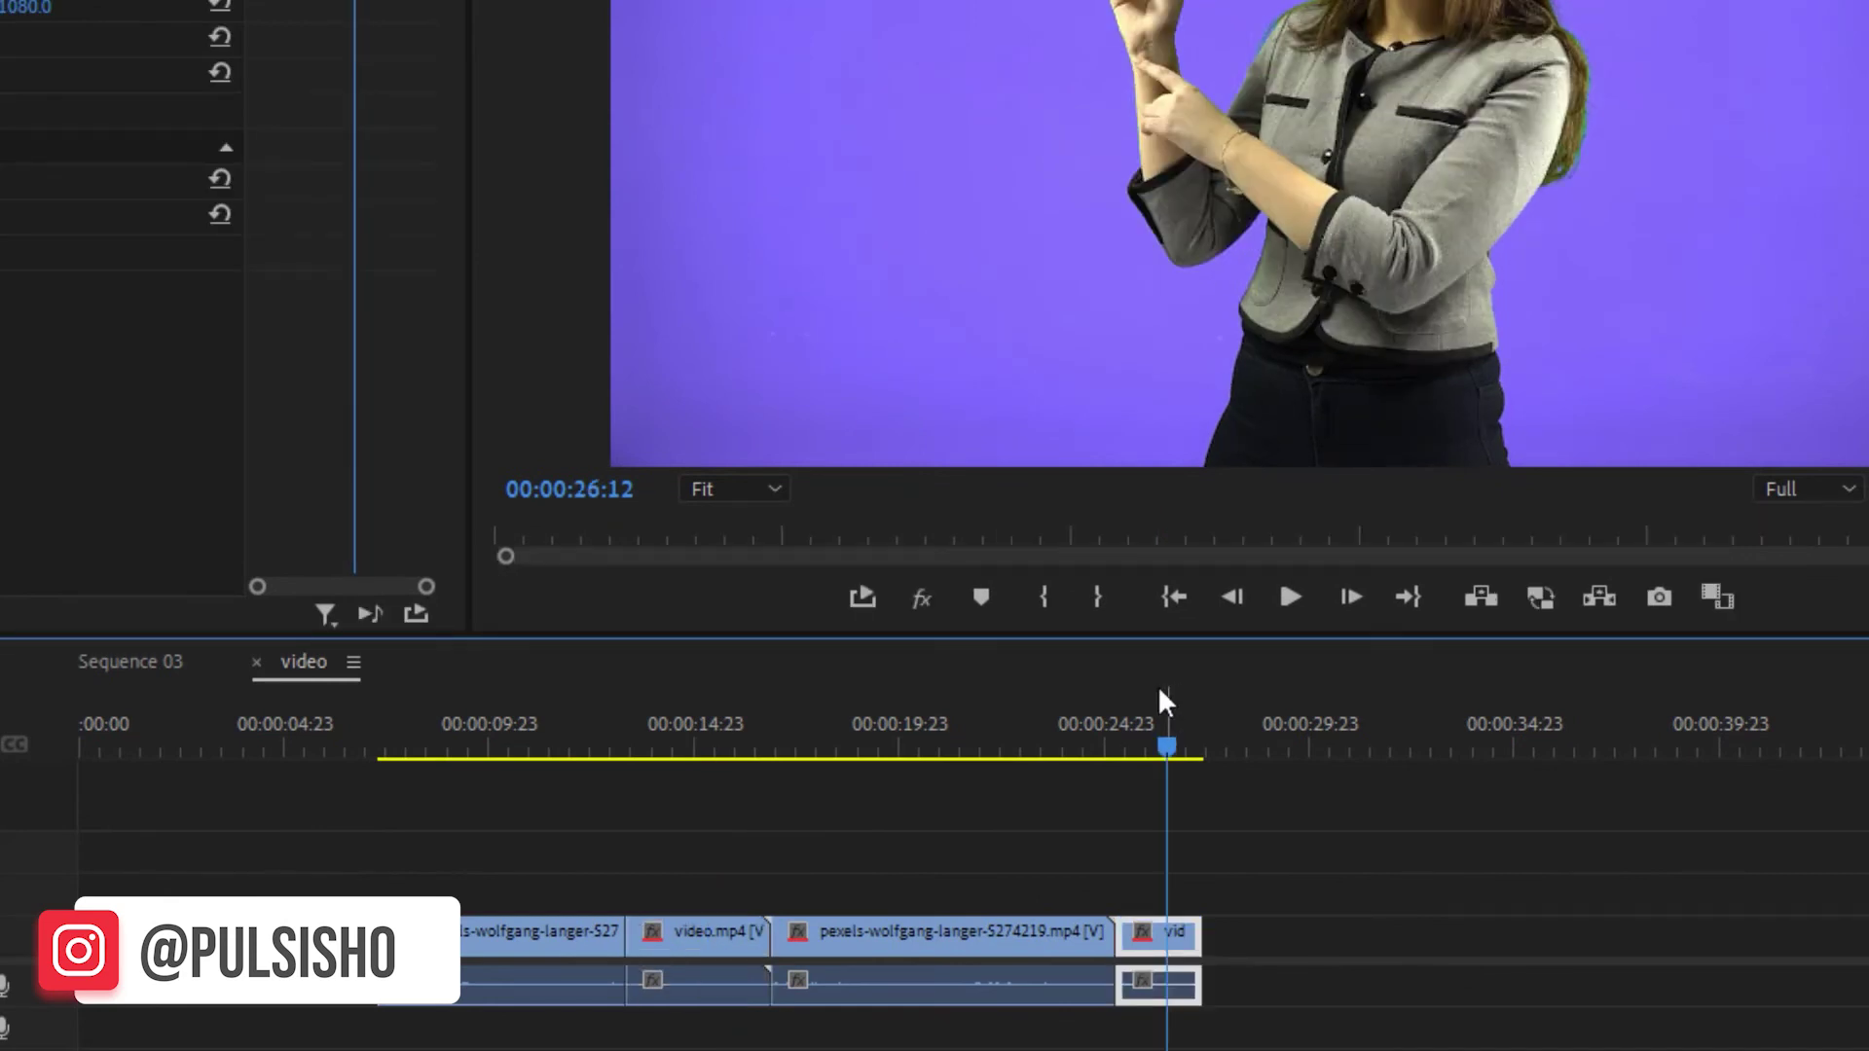
Apply the 4-Color Gradient effect from the Generate video effects to the source of the first video.mp4 clip.
click(717, 746)
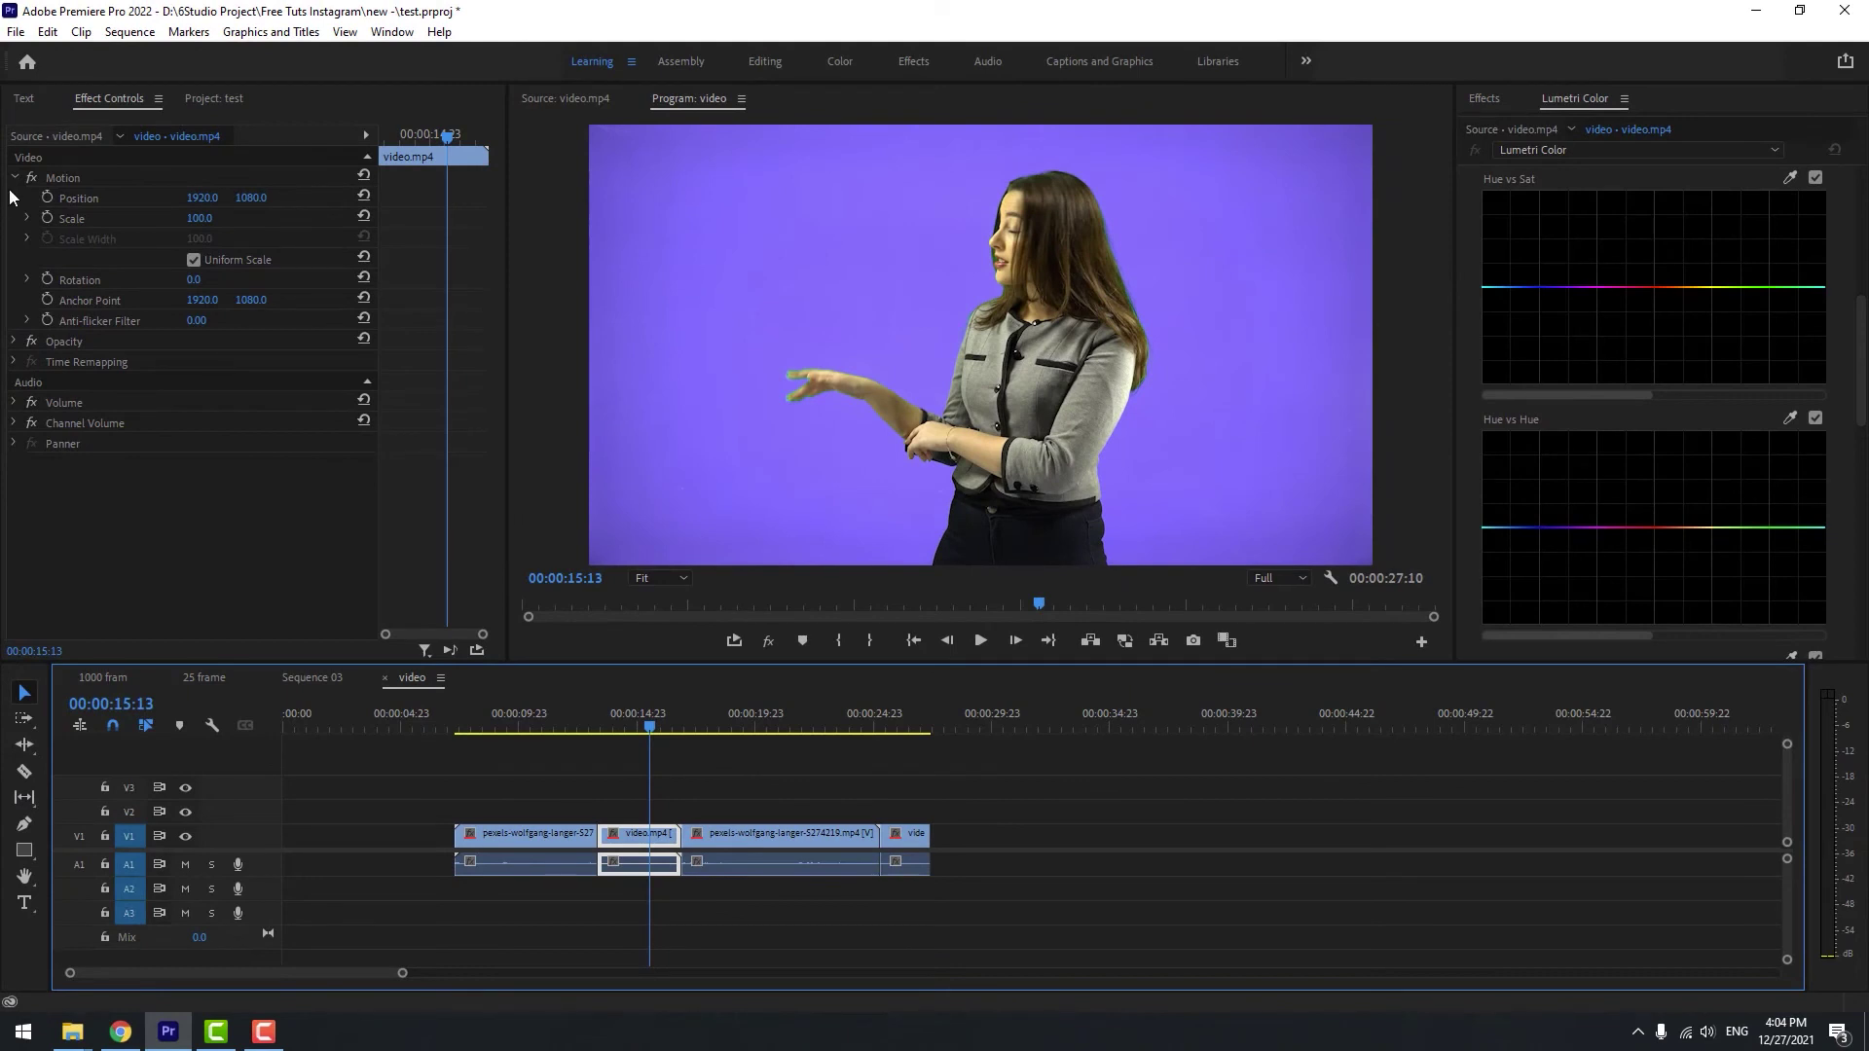
click(57, 137)
click(1485, 100)
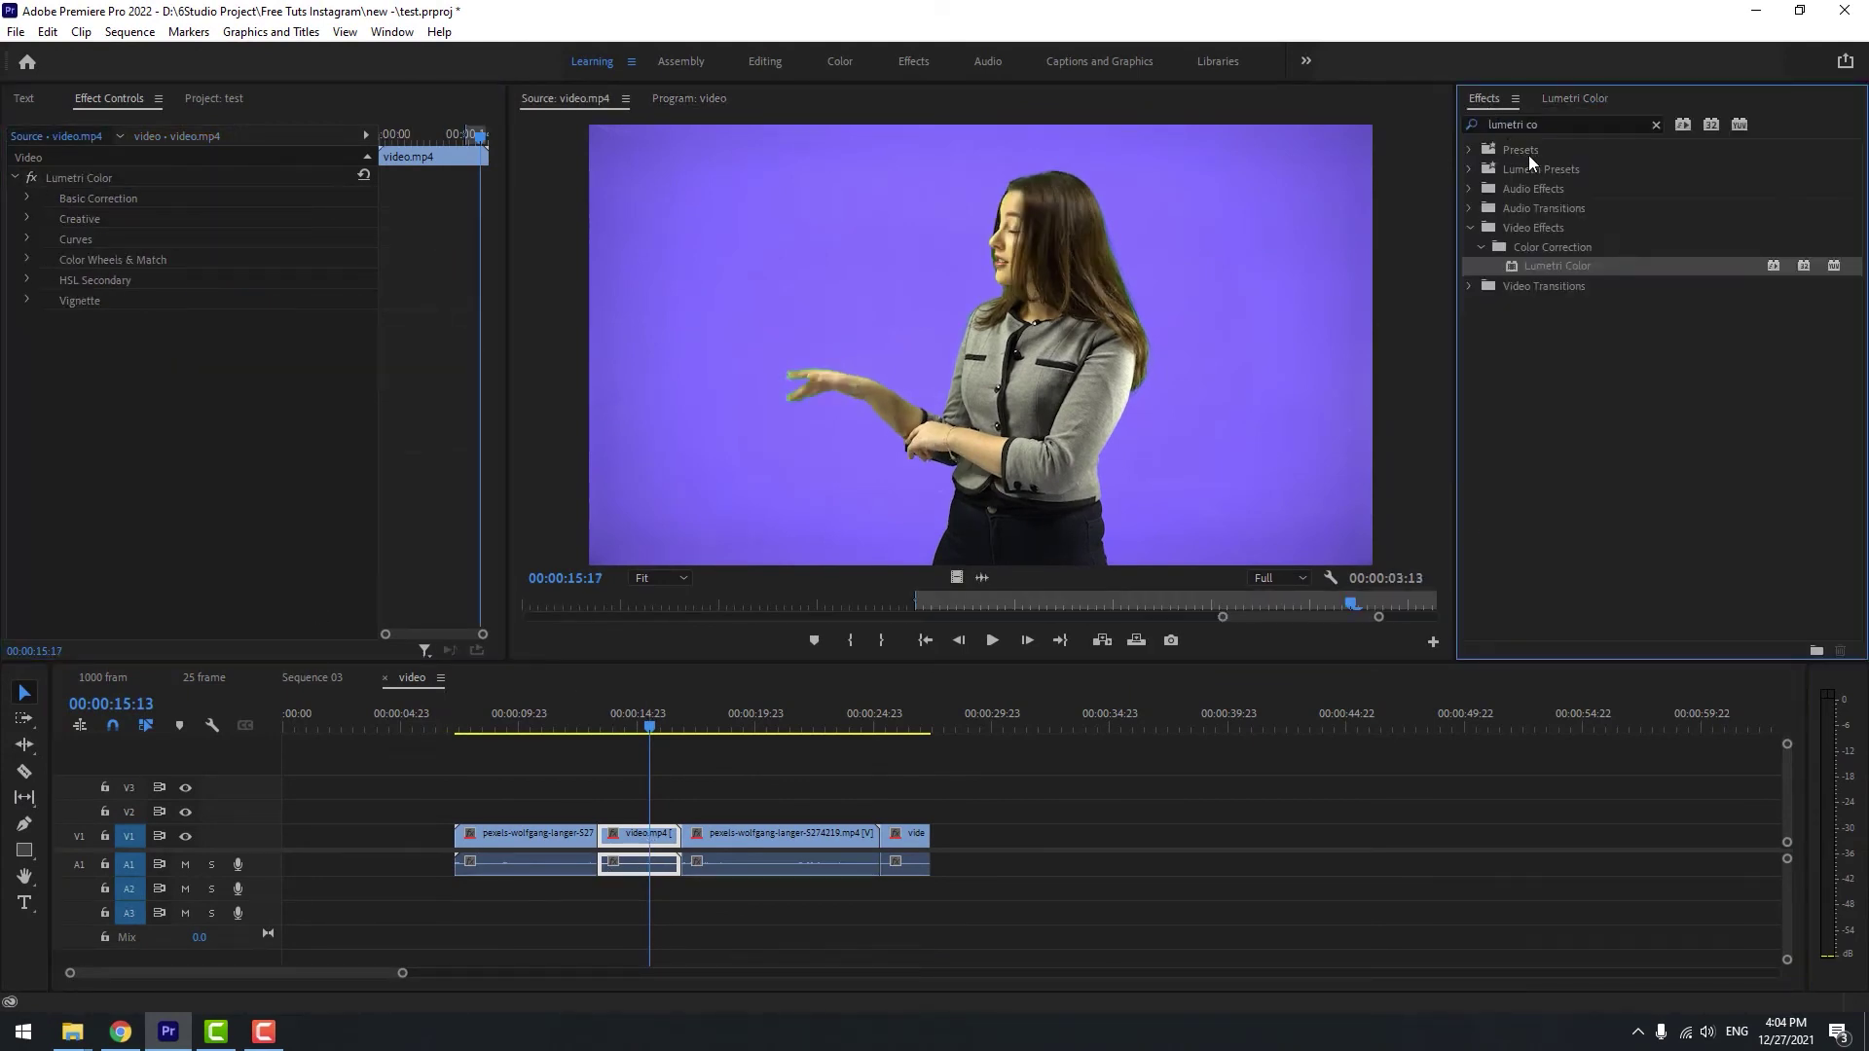
click(1656, 124)
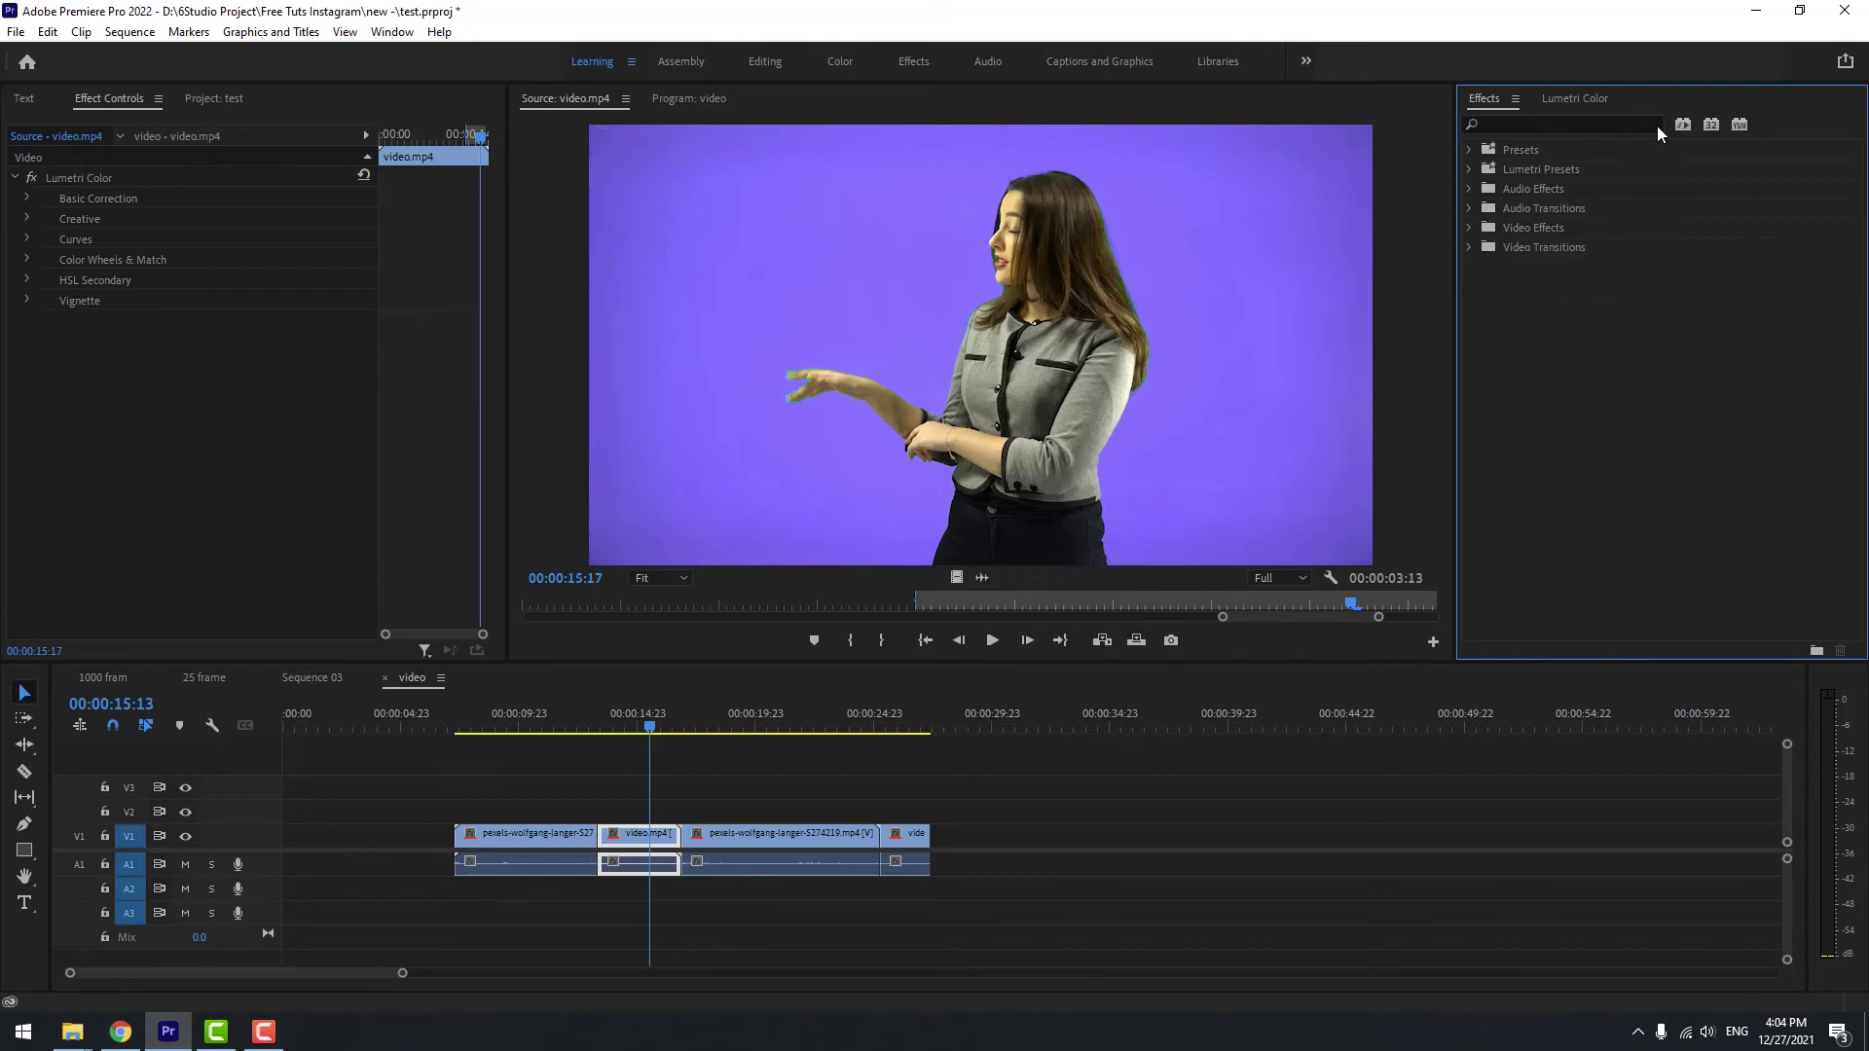
click(1468, 227)
click(1478, 345)
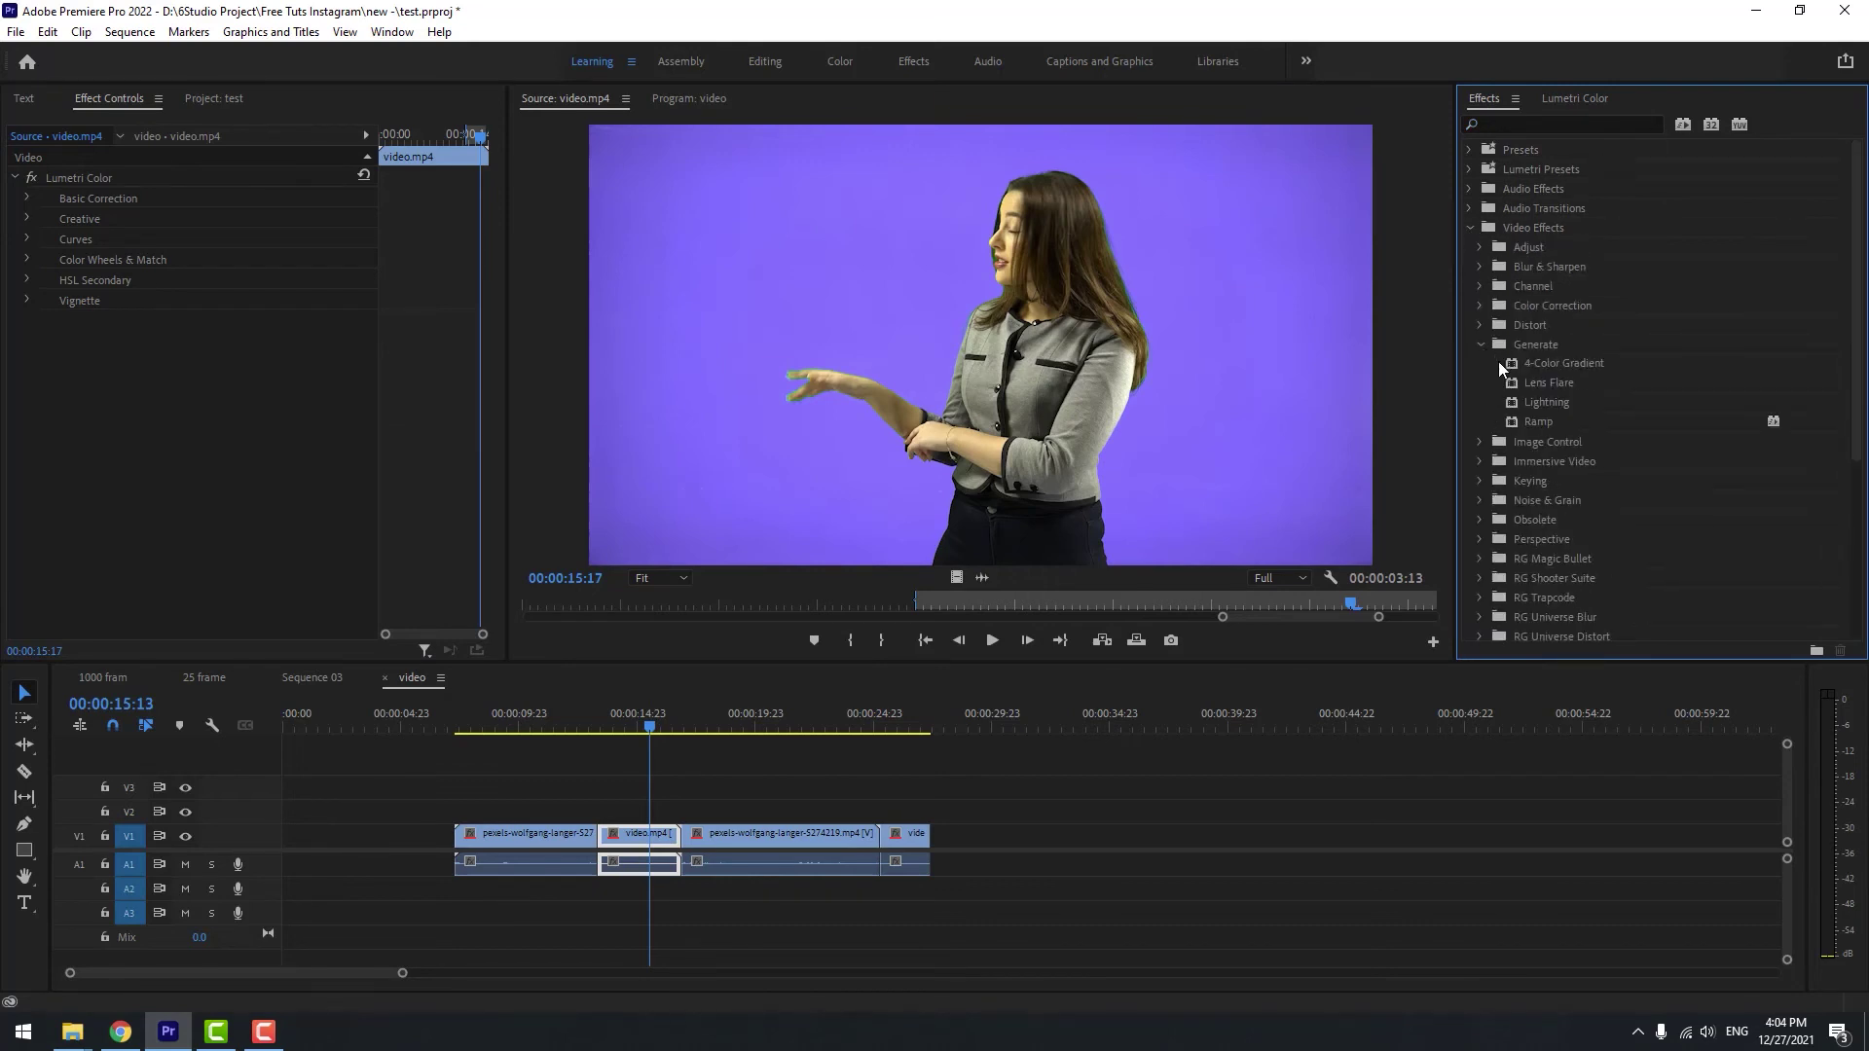
drag(1565, 365, 248, 406)
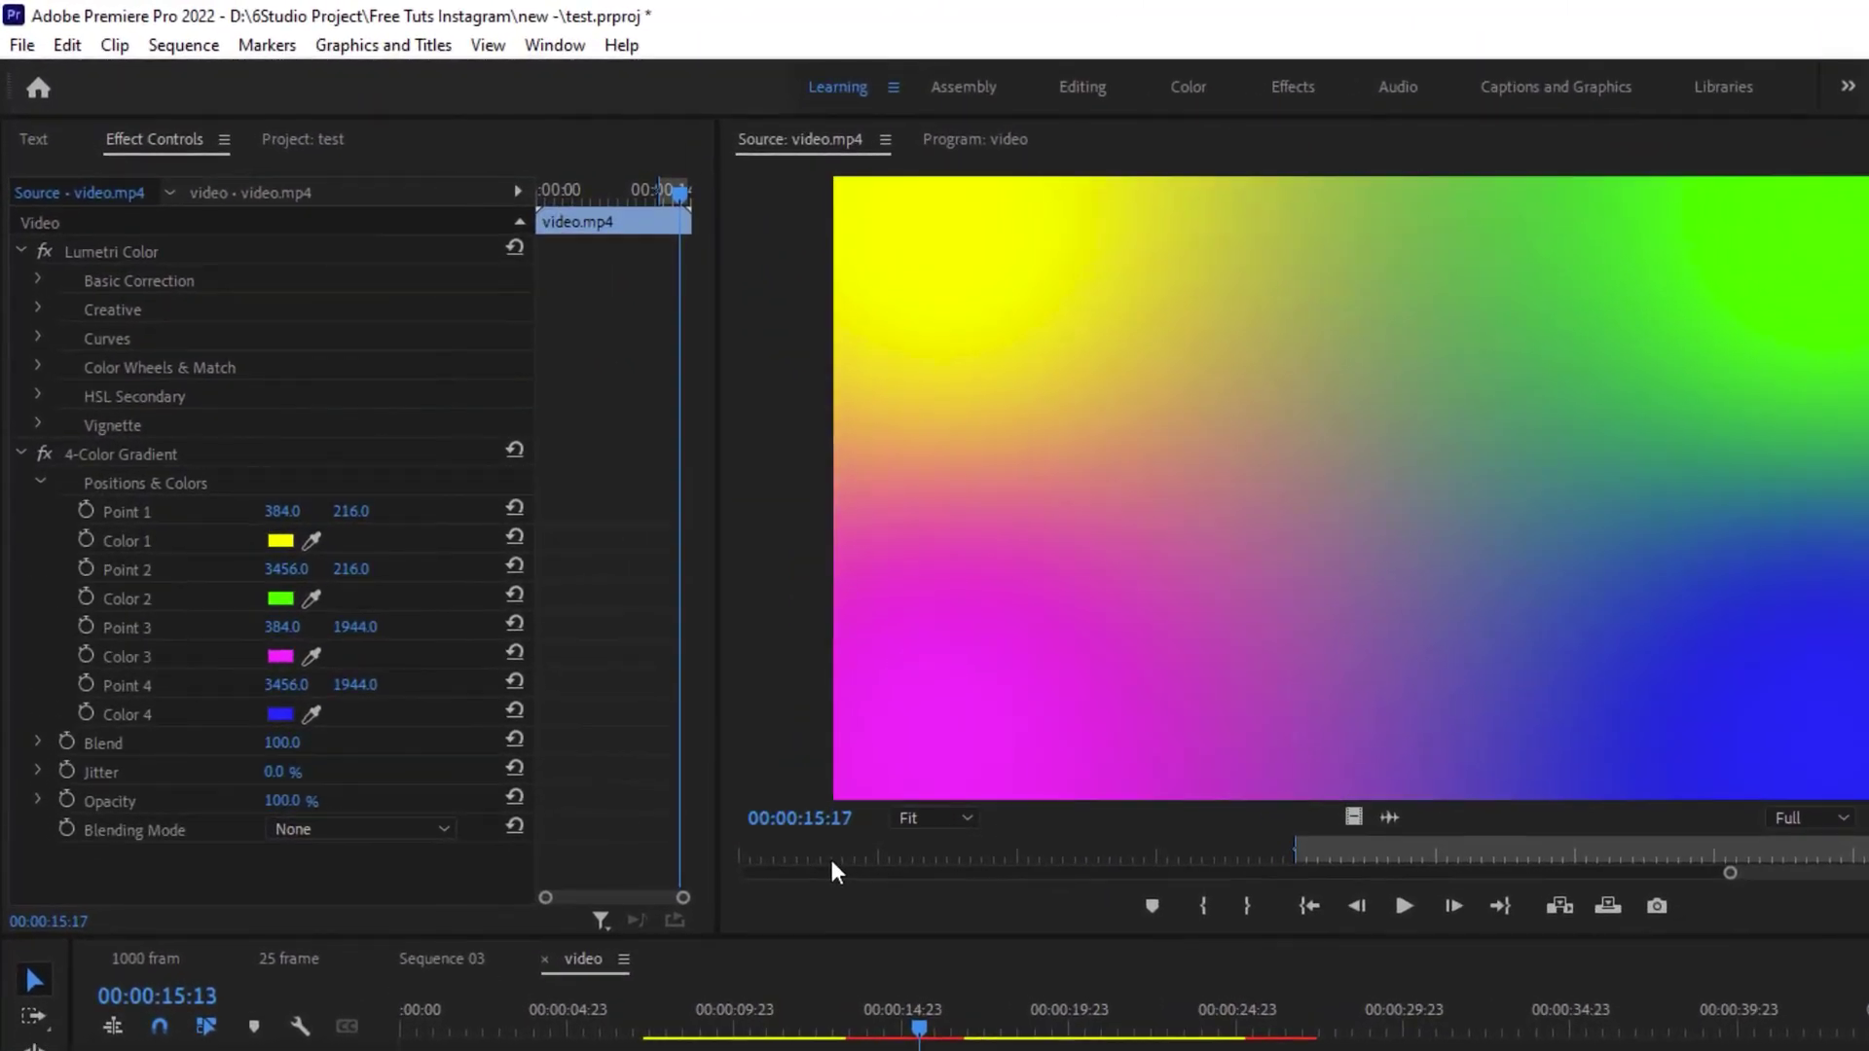
Try the Multiply blending mode on the 4-Color Gradient, set it to Overlay instead, and check the last video.mp4 clip.
click(401, 828)
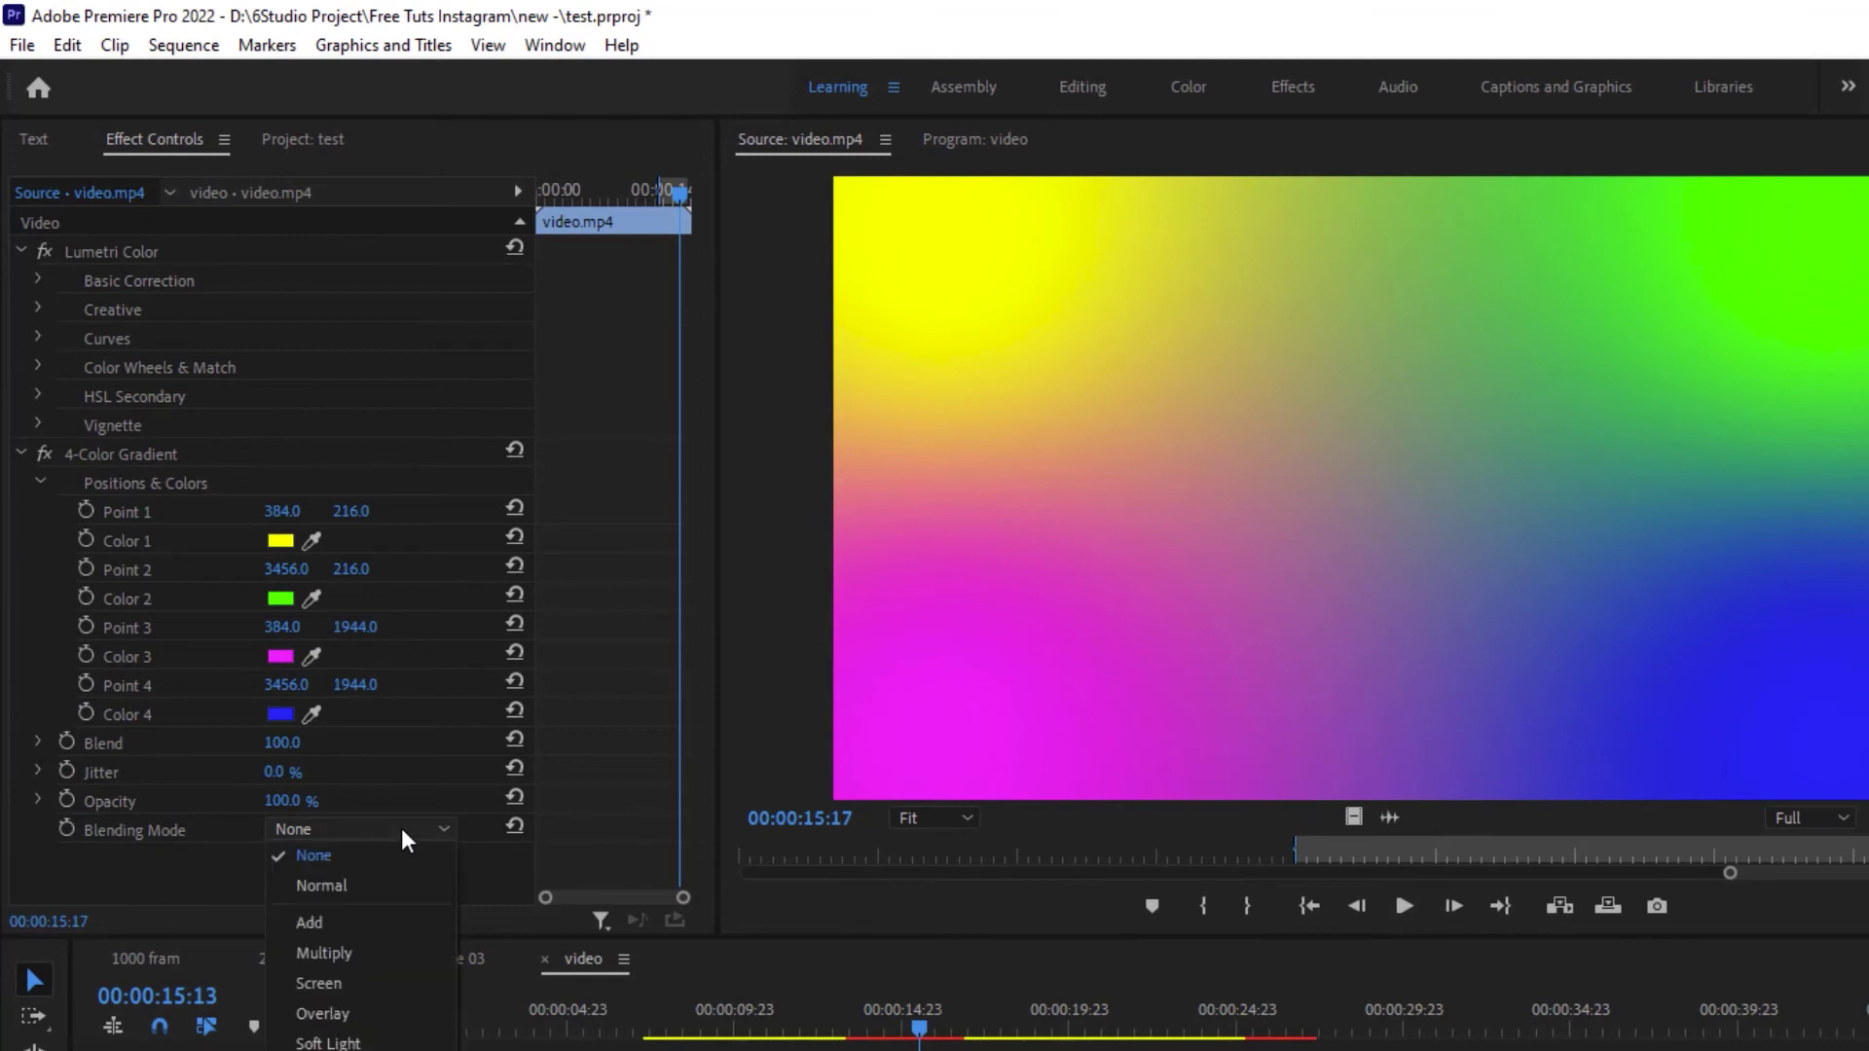
click(343, 953)
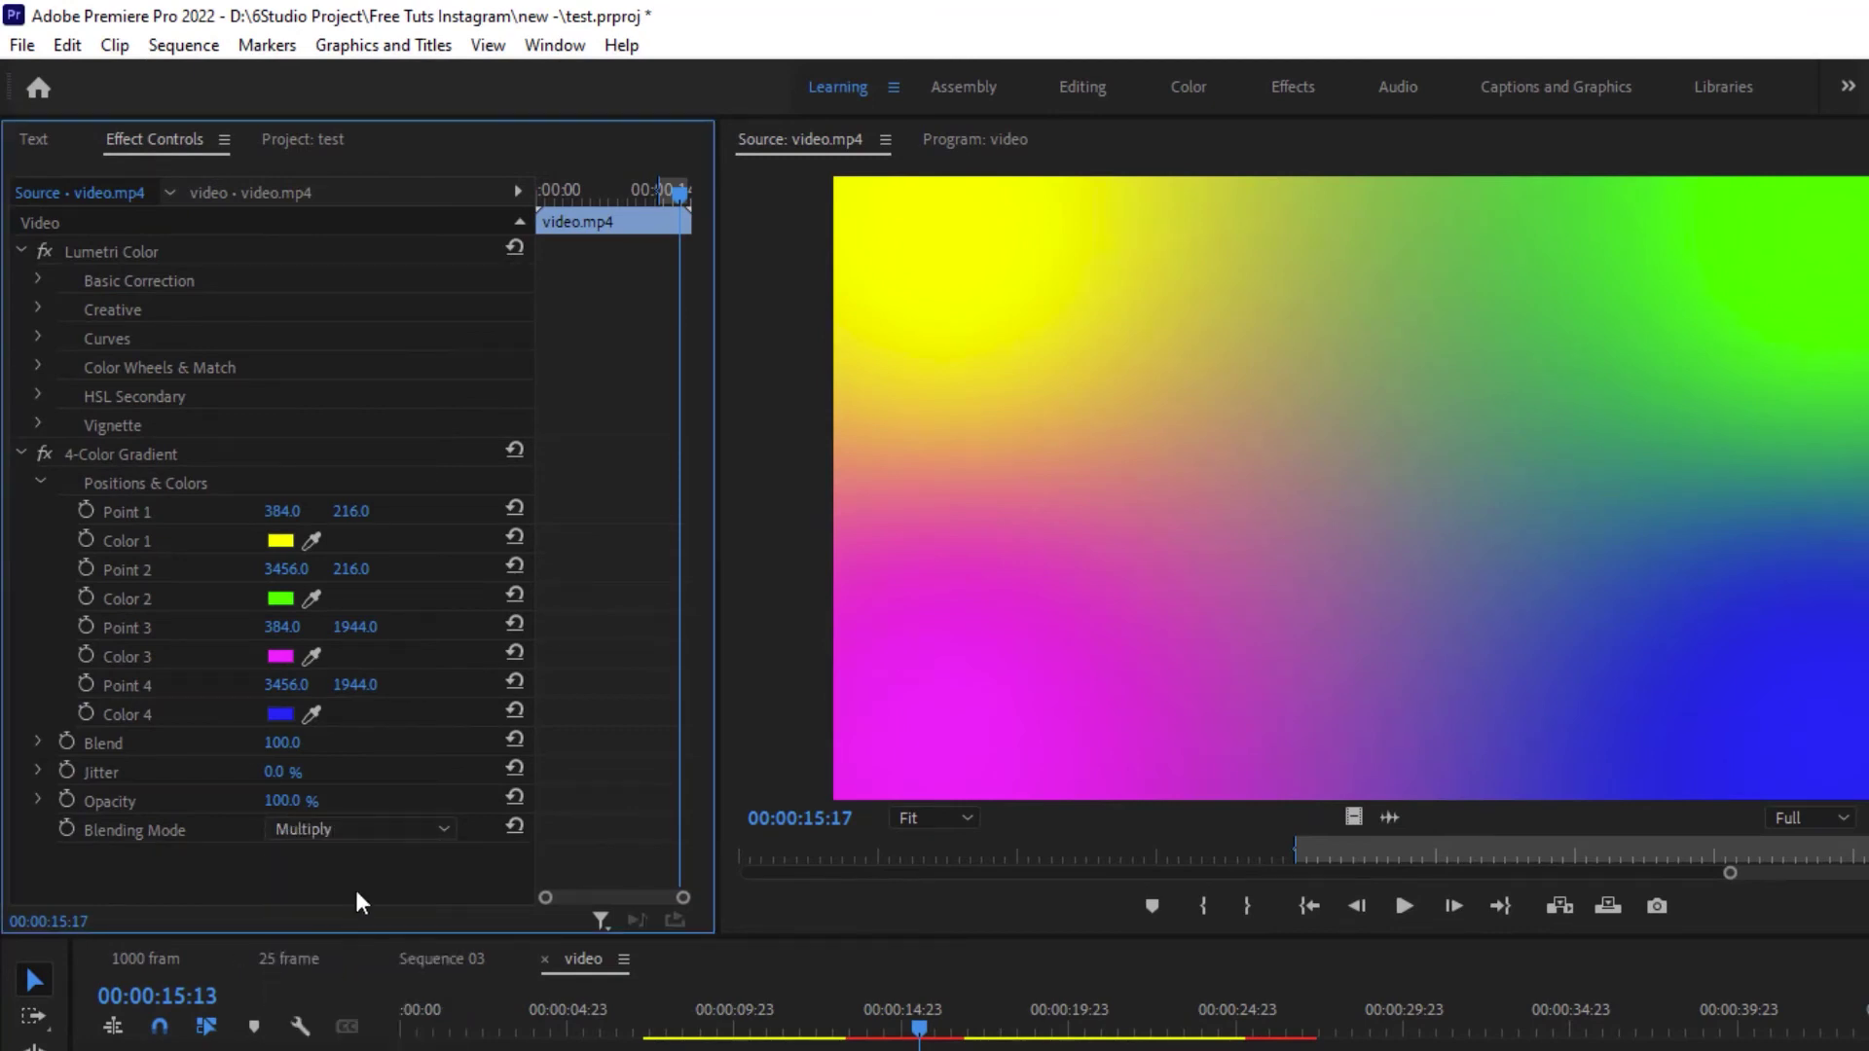
click(371, 828)
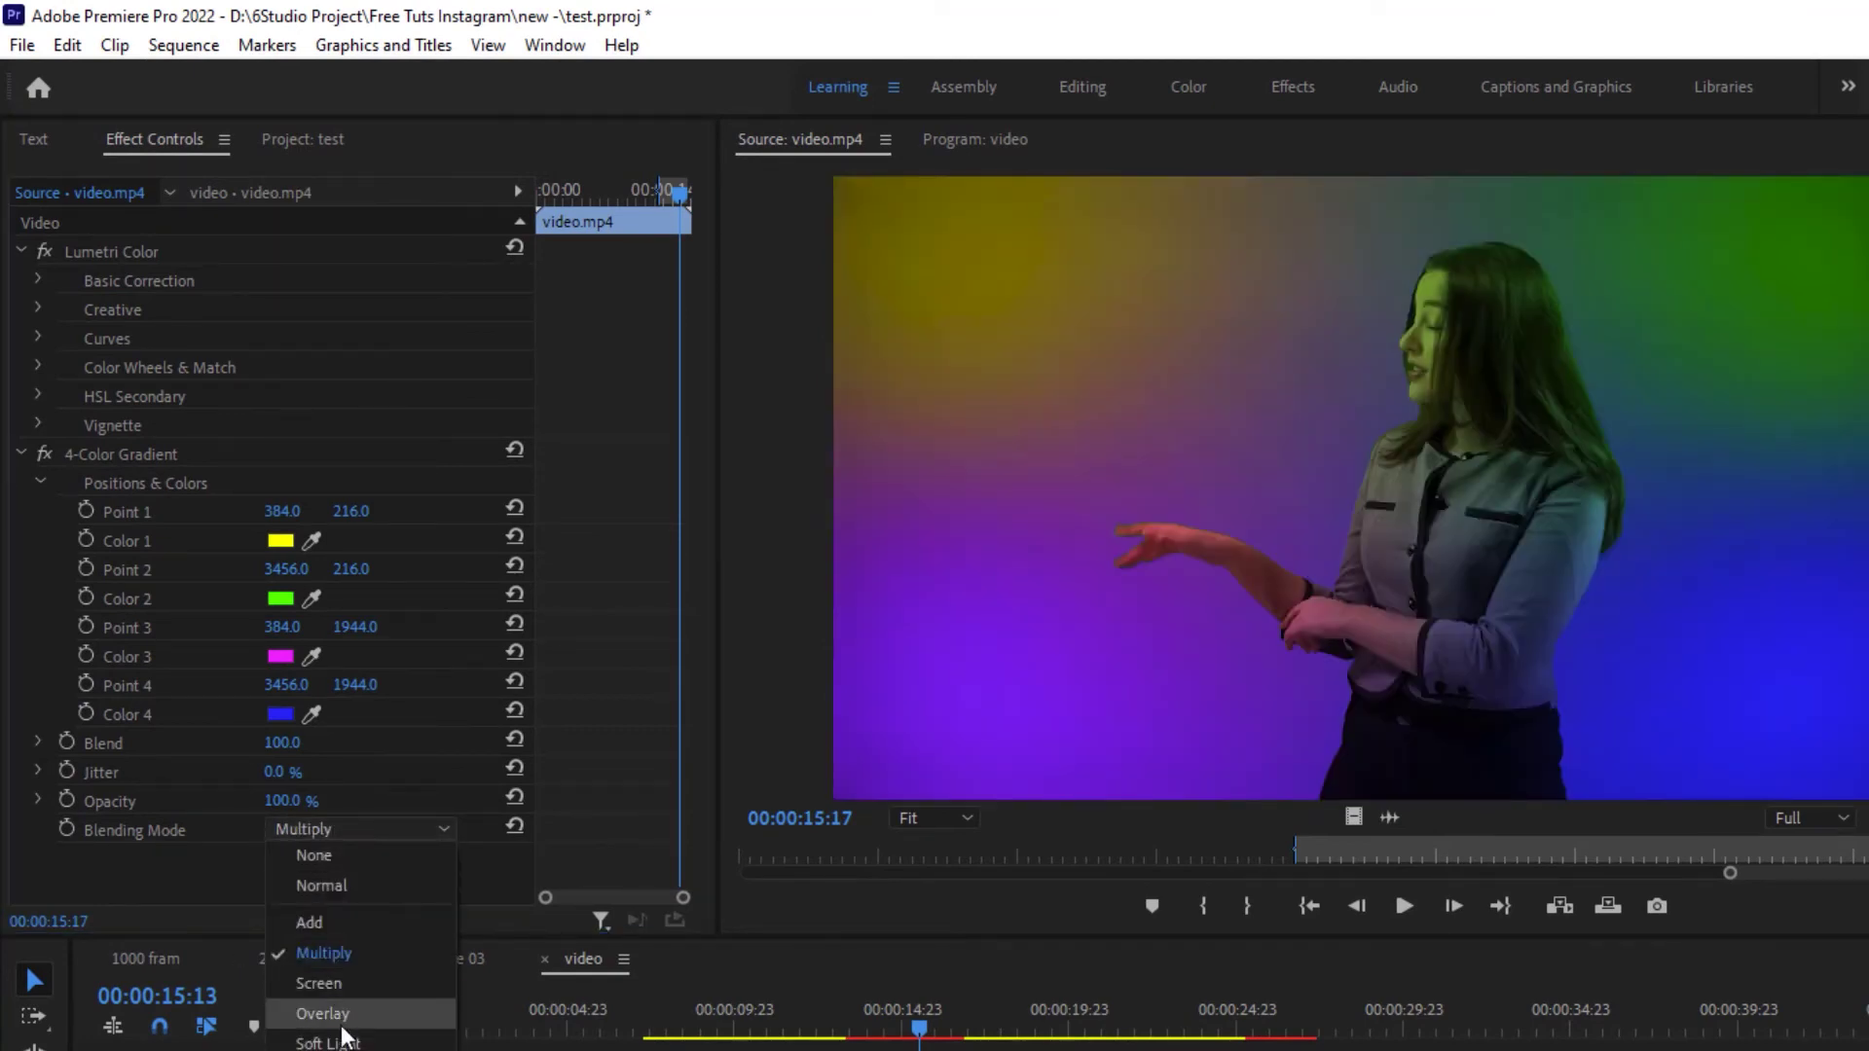
click(341, 1017)
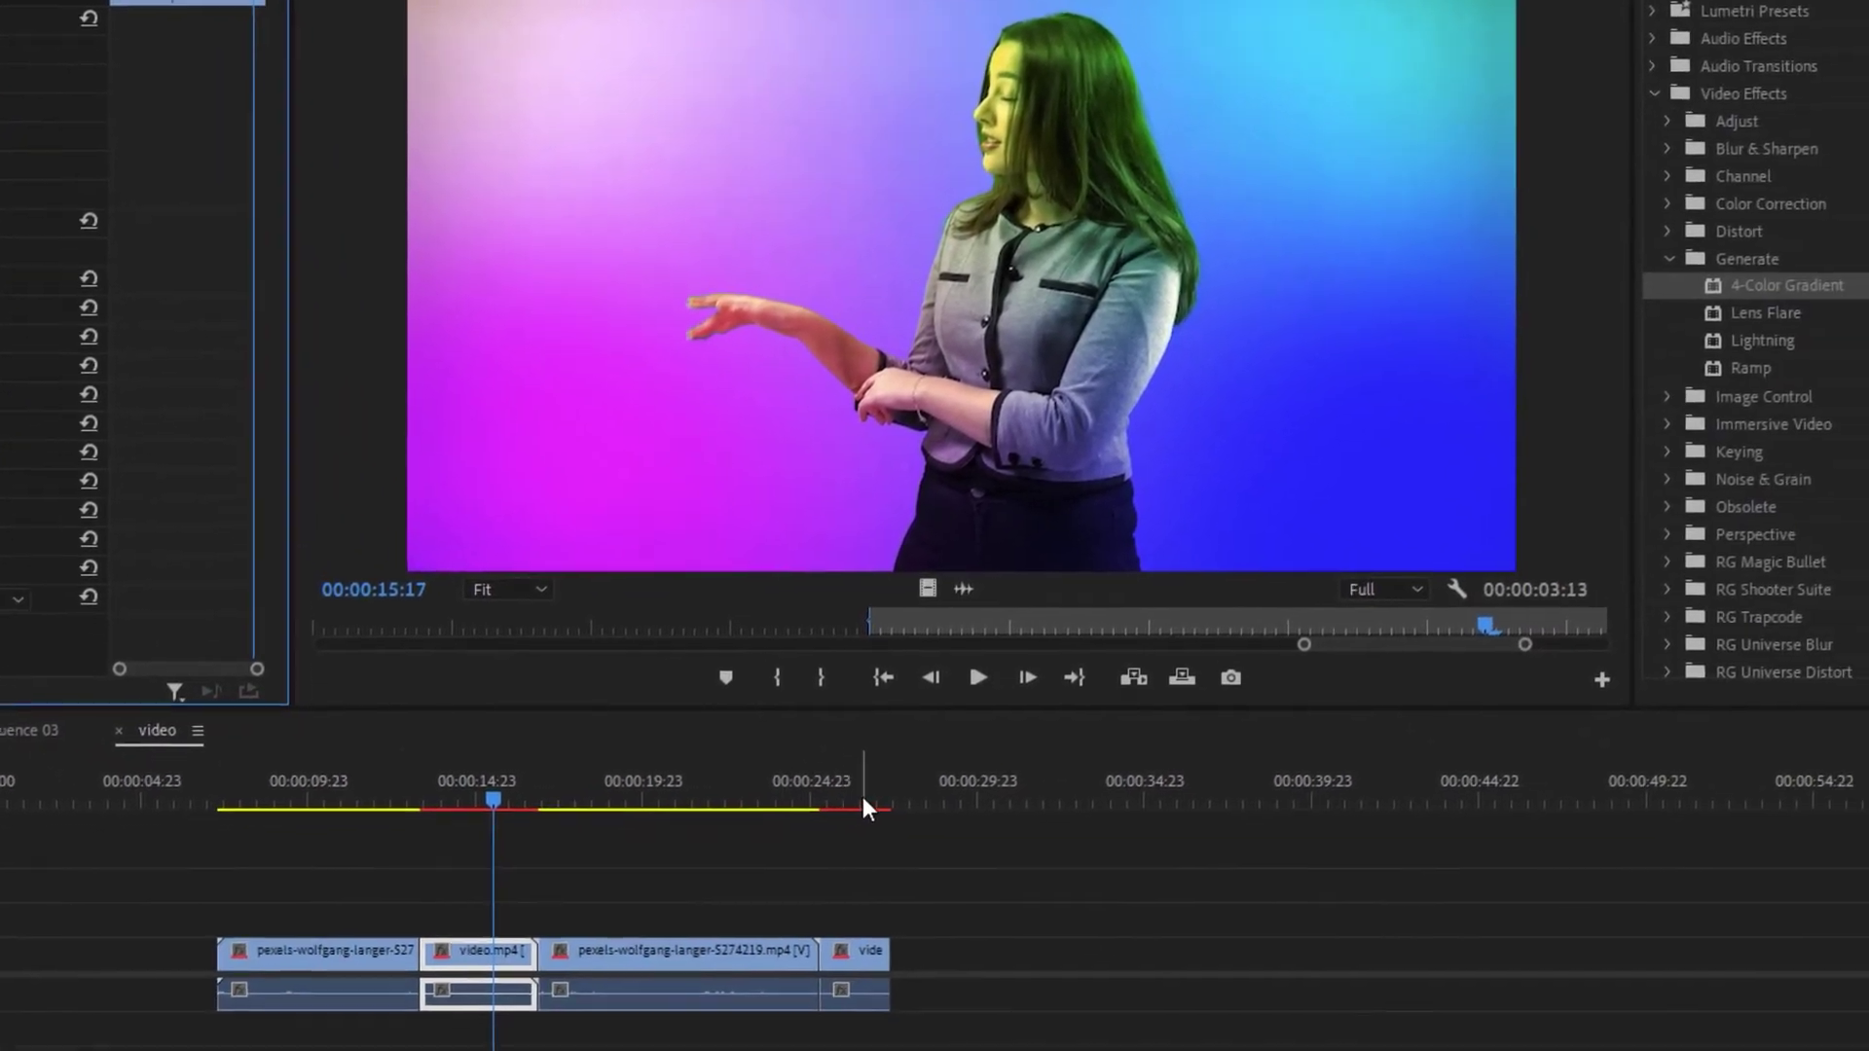
click(1292, 1027)
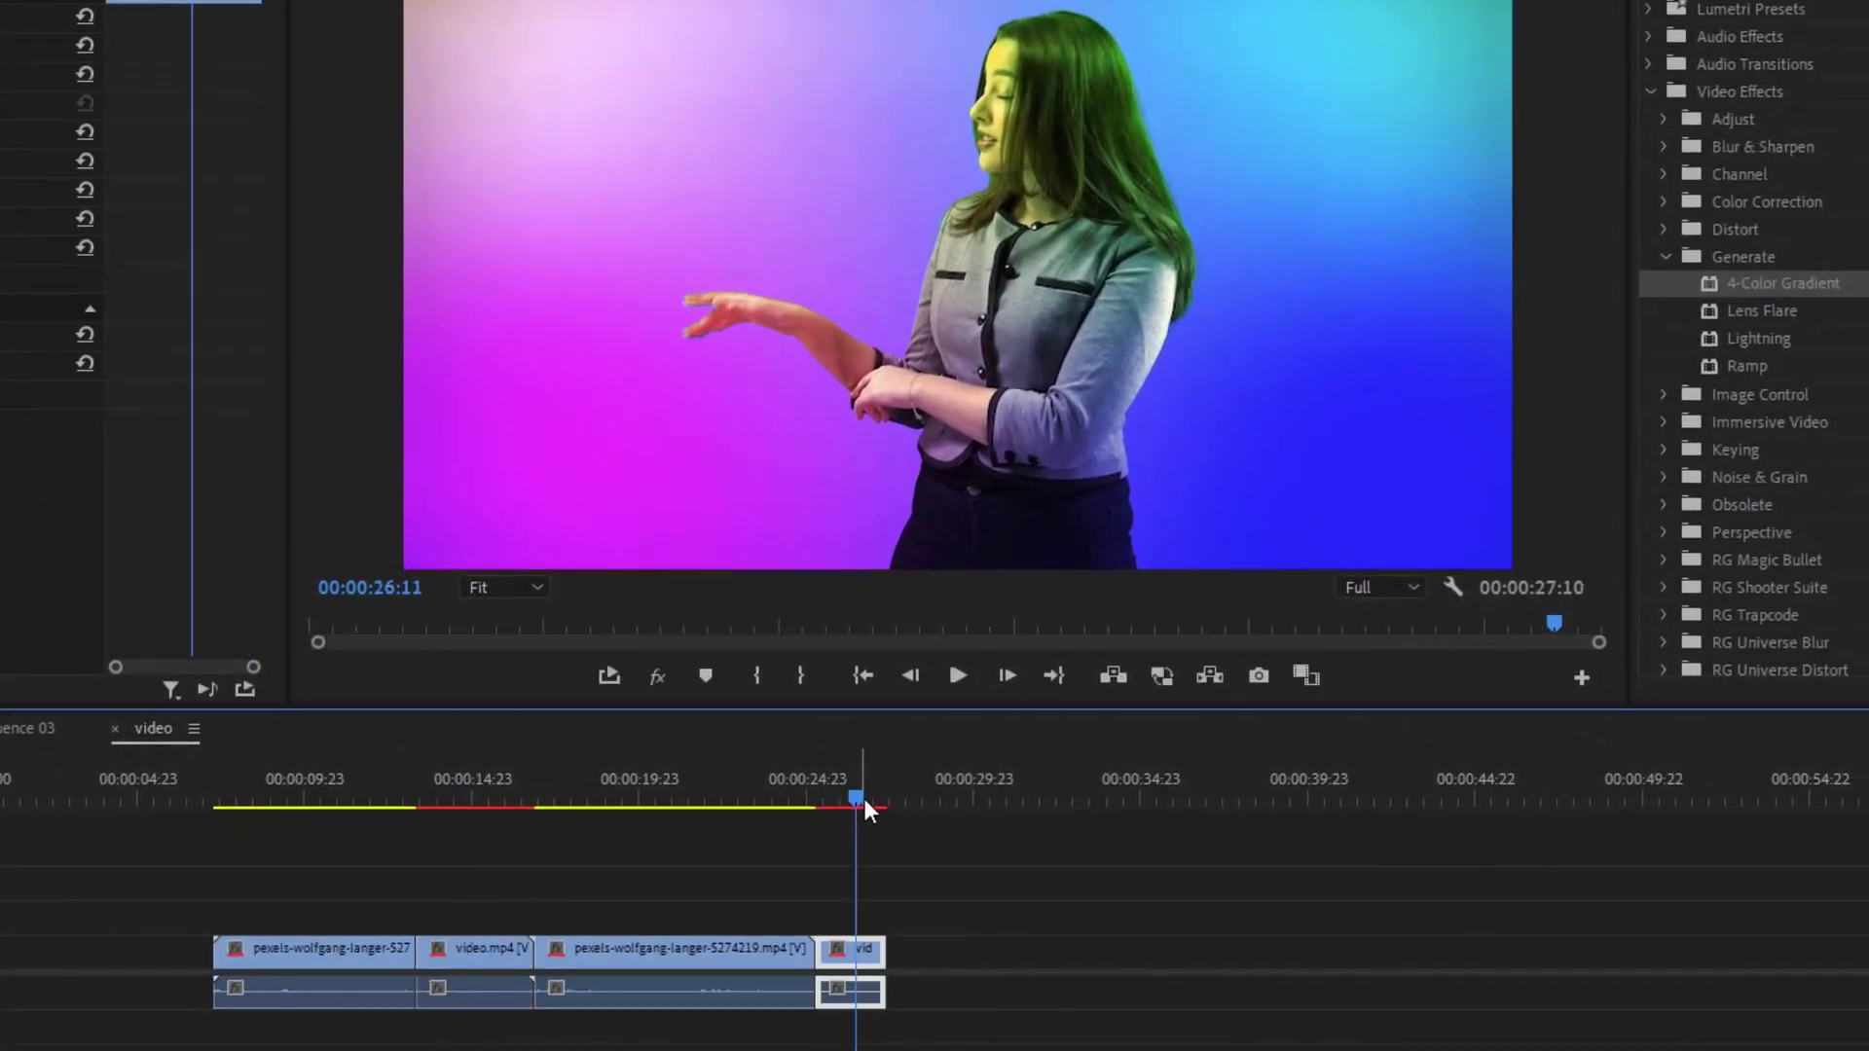